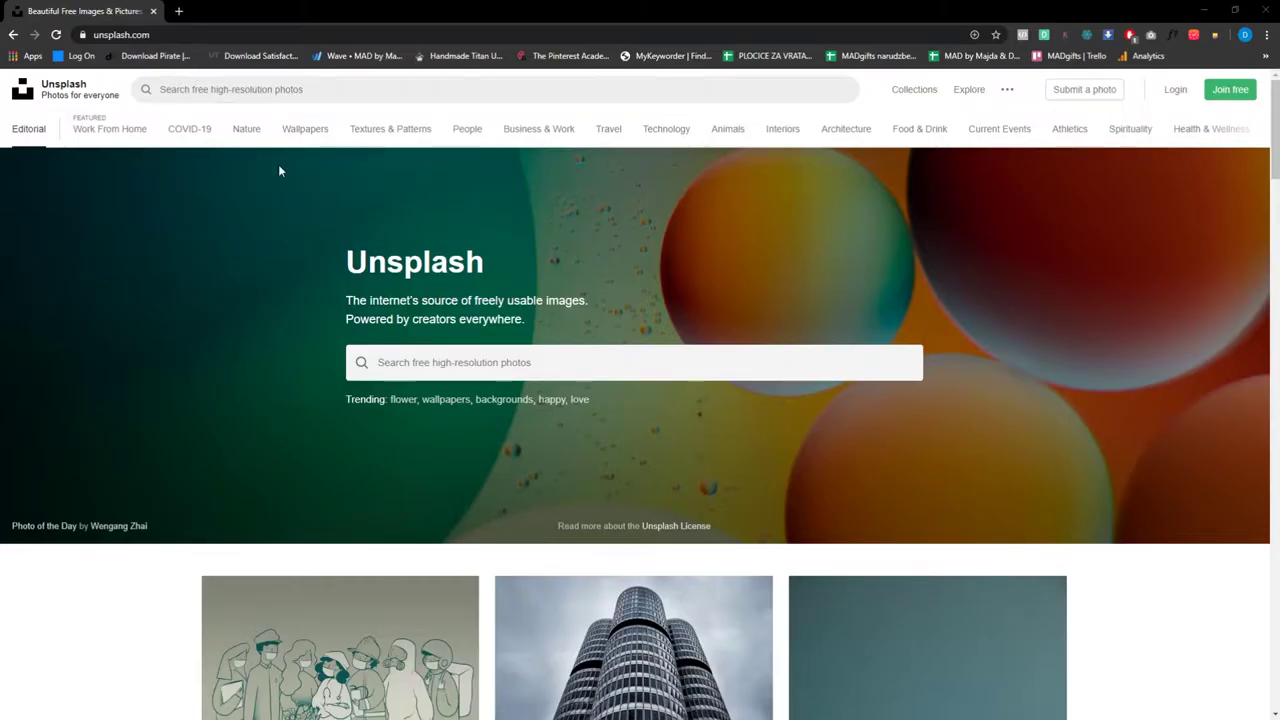
Browse the Unsplash photo grid and open the green leaves photo at full size.
{"action": "scroll", "coordinate": [458, 322], "scroll_direction": "down", "scroll_amount": 2}
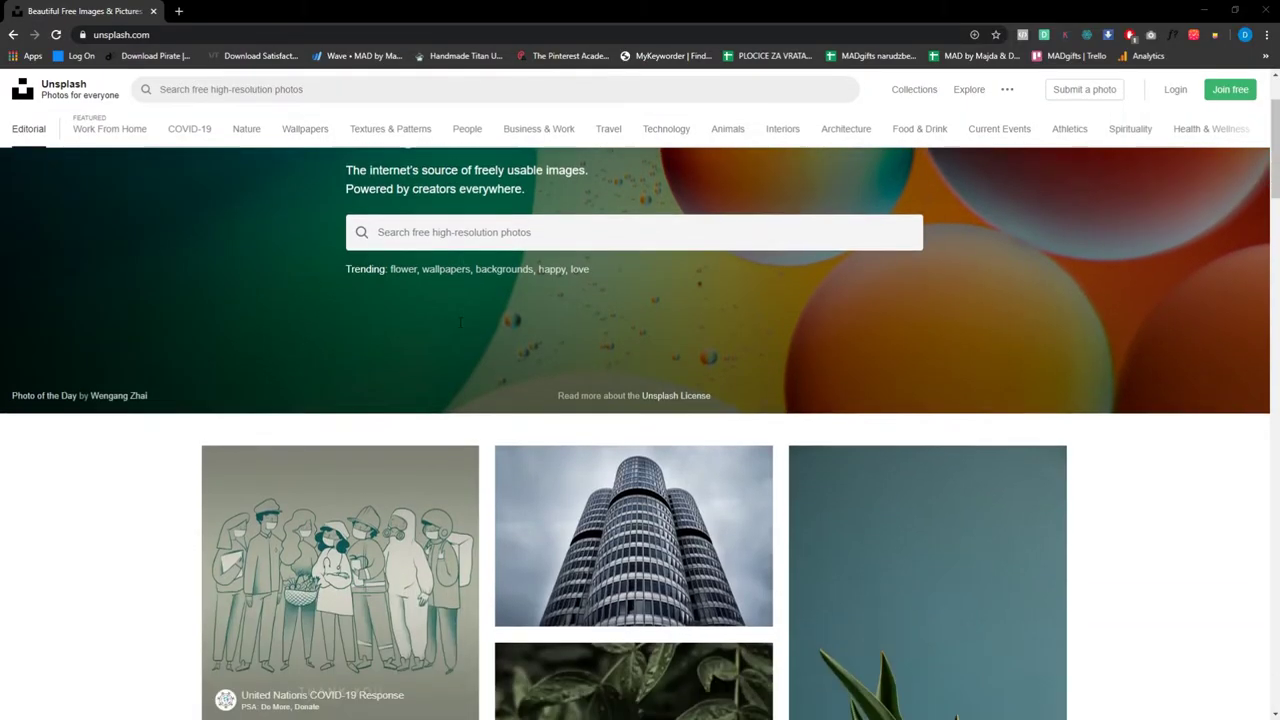
{"action": "scroll", "coordinate": [458, 322], "scroll_direction": "down", "scroll_amount": 2}
{"action": "scroll", "coordinate": [458, 322], "scroll_direction": "down", "scroll_amount": 1}
{"action": "scroll", "coordinate": [540, 340], "scroll_direction": "down", "scroll_amount": 2}
{"action": "scroll", "coordinate": [701, 373], "scroll_direction": "down", "scroll_amount": 3}
{"action": "scroll", "coordinate": [701, 373], "scroll_direction": "up", "scroll_amount": 3}
{"action": "scroll", "coordinate": [694, 374], "scroll_direction": "up", "scroll_amount": 1}
{"action": "left_click", "coordinate": [632, 355]}
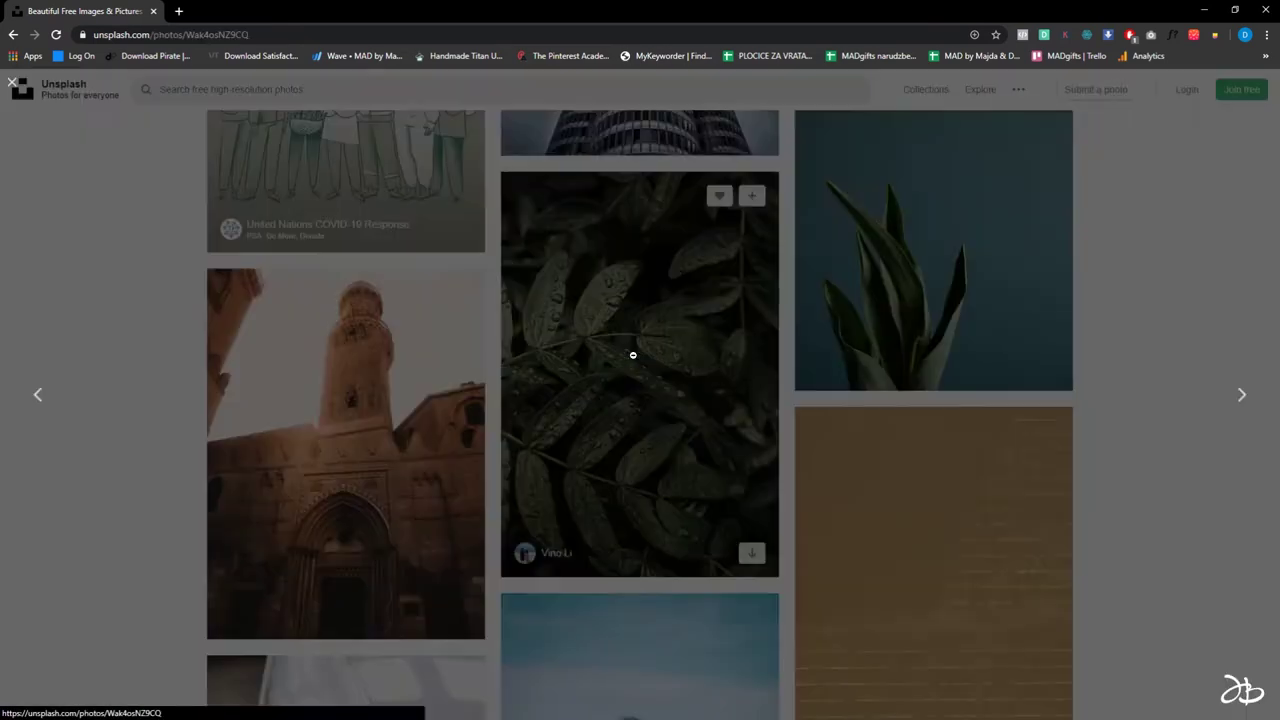
Scroll down through the green leaves photo's related photos.
{"action": "scroll", "coordinate": [665, 344], "scroll_direction": "down", "scroll_amount": 3}
{"action": "scroll", "coordinate": [660, 355], "scroll_direction": "down", "scroll_amount": 2}
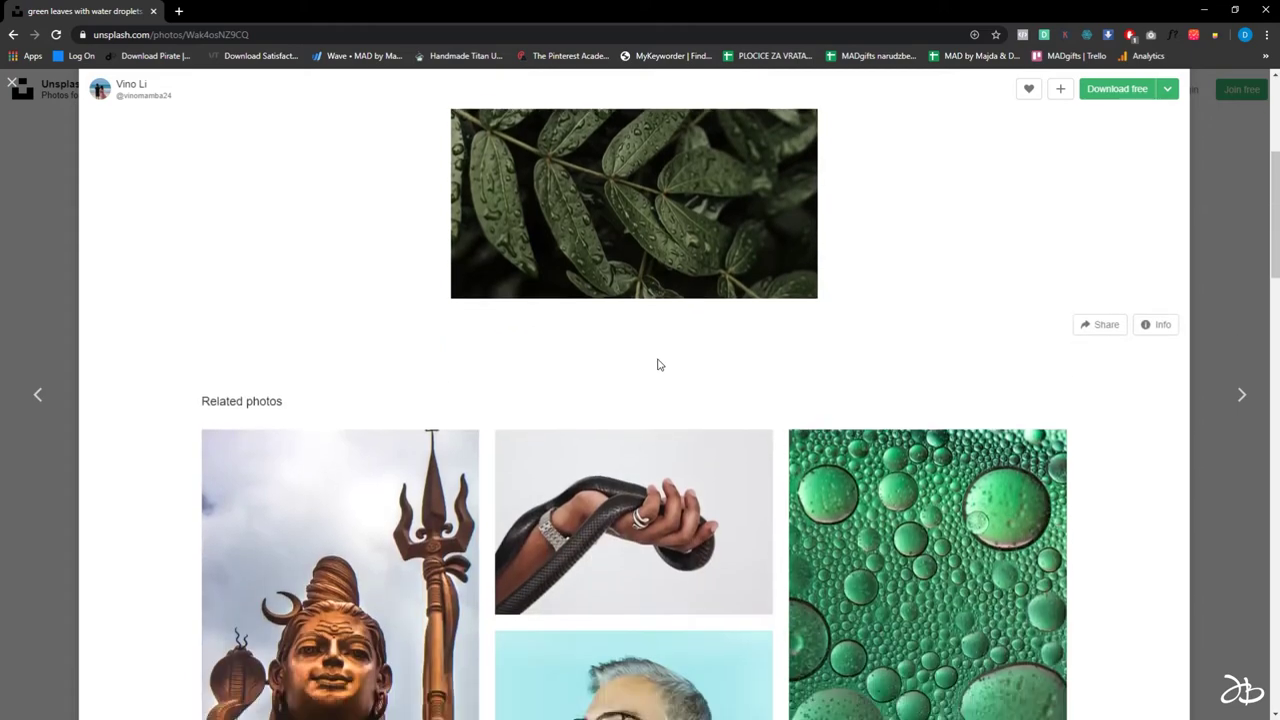
{"action": "scroll", "coordinate": [656, 359], "scroll_direction": "down", "scroll_amount": 2}
{"action": "scroll", "coordinate": [655, 360], "scroll_direction": "down", "scroll_amount": 2}
{"action": "scroll", "coordinate": [654, 361], "scroll_direction": "down", "scroll_amount": 2}
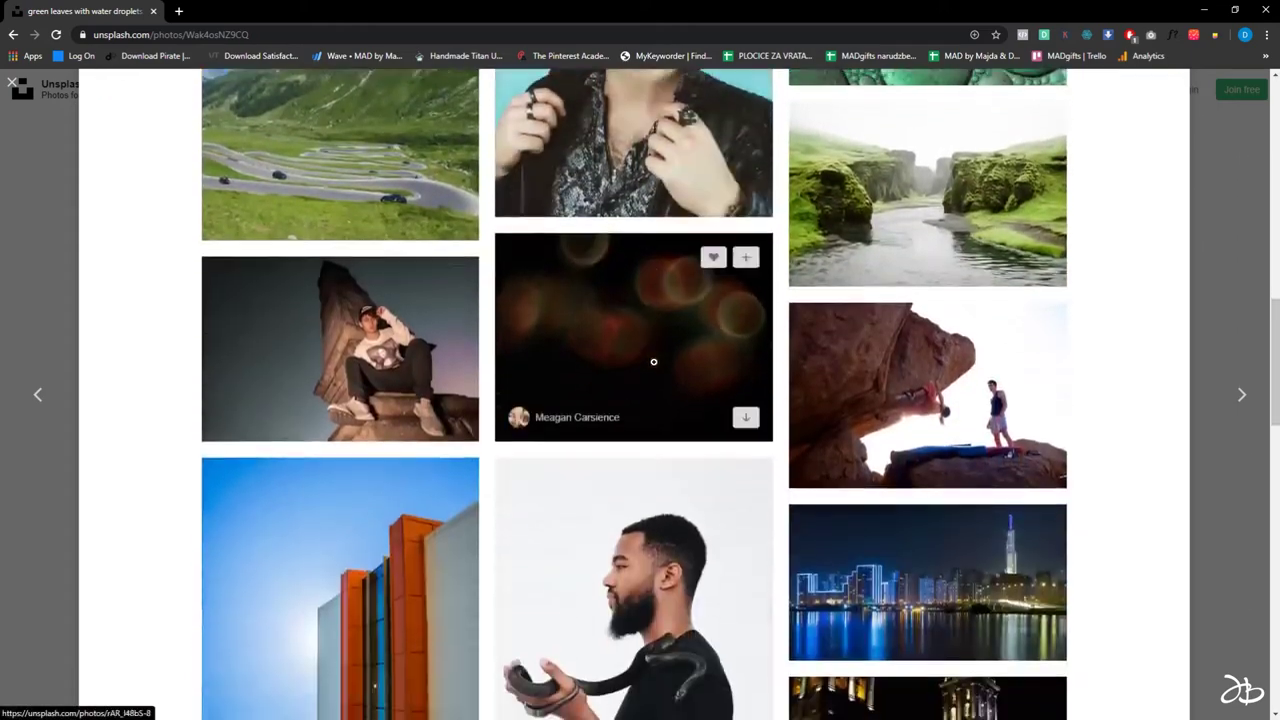
{"action": "scroll", "coordinate": [653, 362], "scroll_direction": "down", "scroll_amount": 2}
{"action": "scroll", "coordinate": [653, 362], "scroll_direction": "down", "scroll_amount": 3}
{"action": "scroll", "coordinate": [653, 362], "scroll_direction": "down", "scroll_amount": 2}
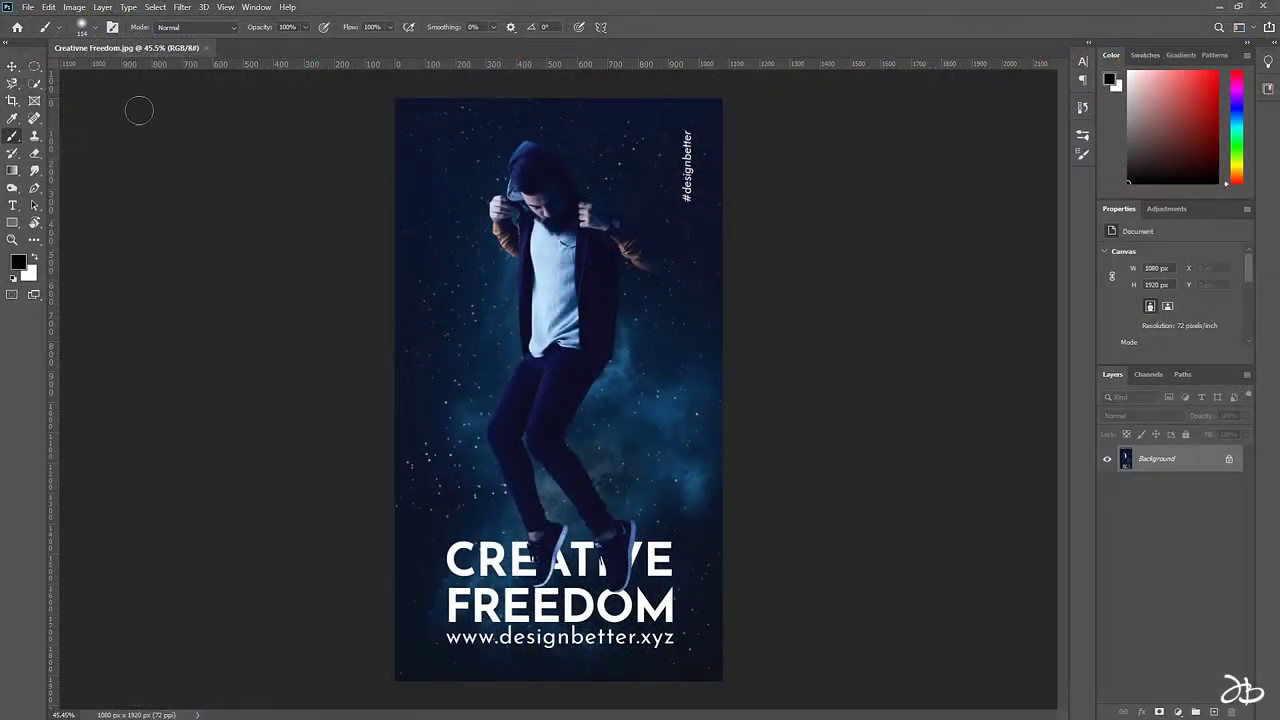
Open patricia-palma-unsplash.jpg, the hooded dancing man photo in the RESS folder, as a new document.
{"action": "left_click", "coordinate": [28, 8]}
{"action": "left_click", "coordinate": [40, 36]}
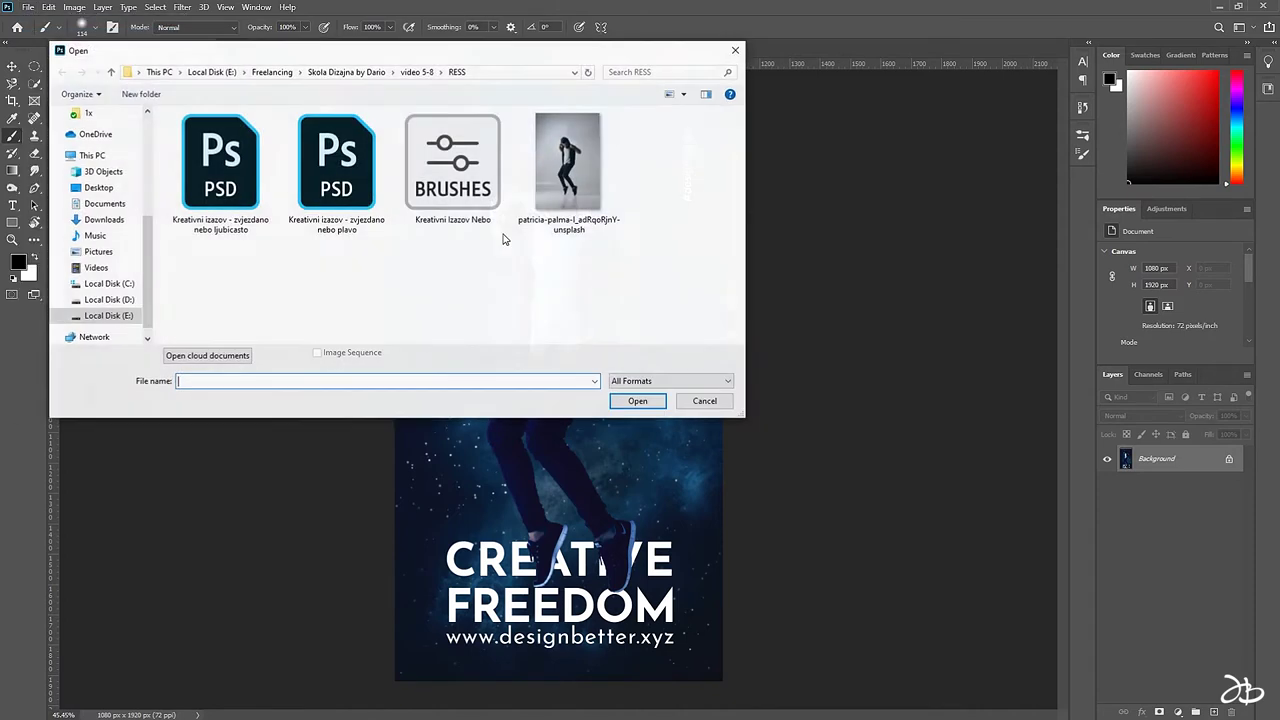
{"action": "left_click", "coordinate": [592, 201]}
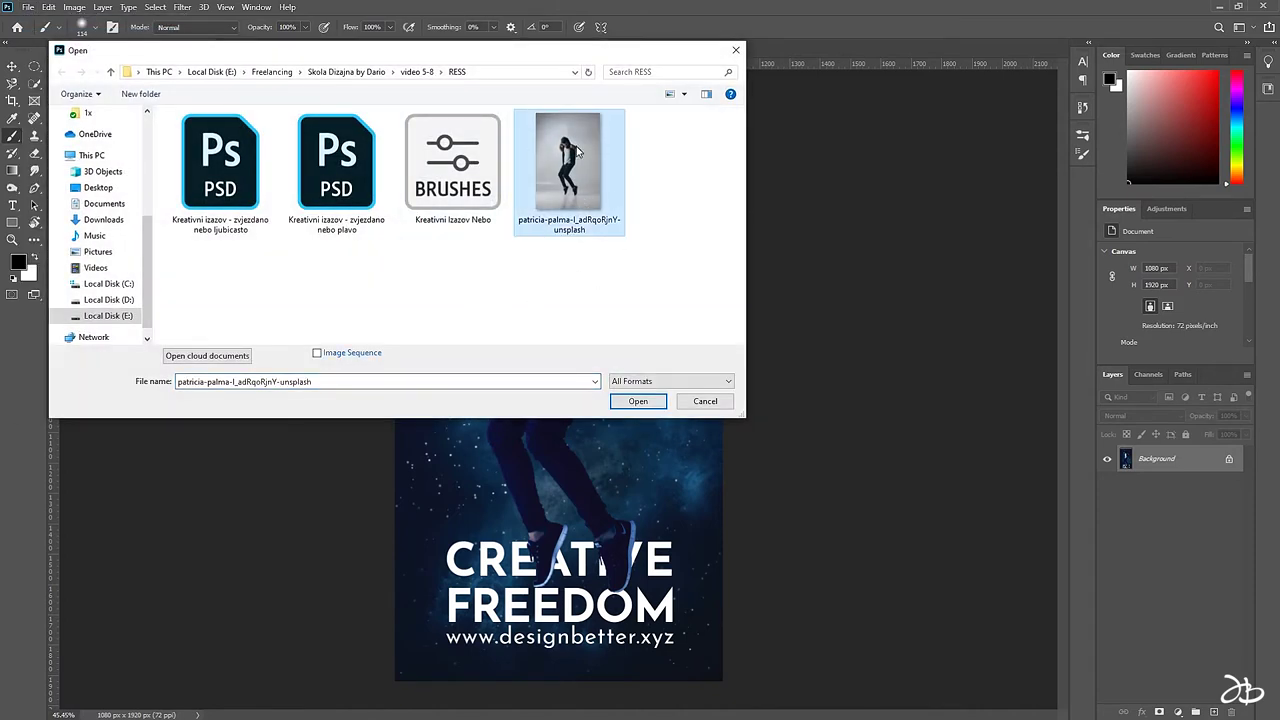
{"action": "left_click", "coordinate": [643, 401]}
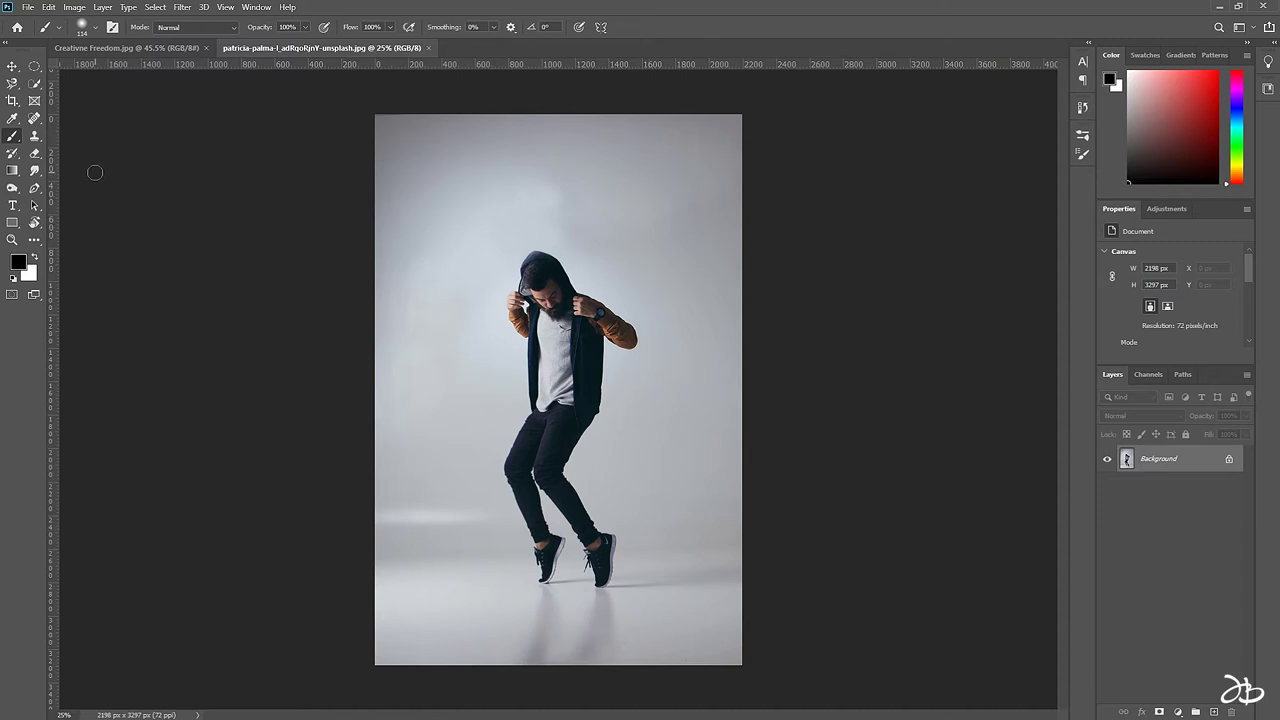
With the Eraser, erase the grey backdrop at the photo's top-left and down the left side.
{"action": "left_click", "coordinate": [34, 155]}
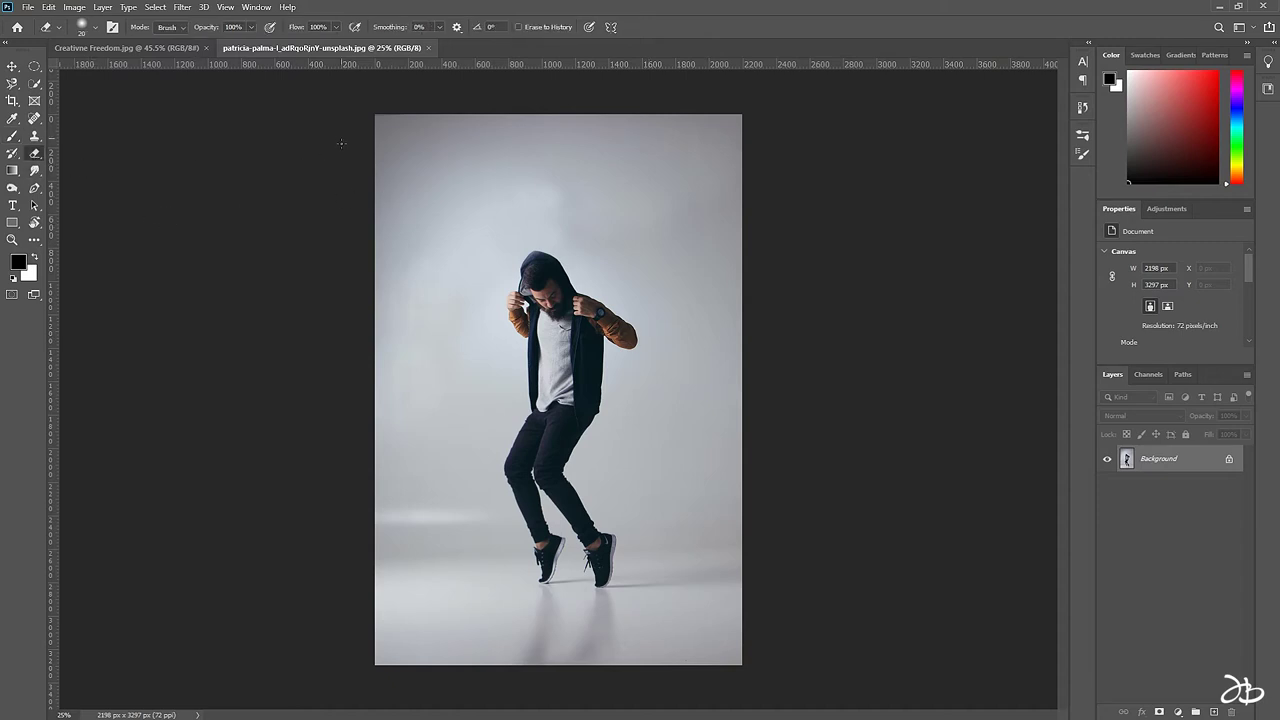
{"action": "mouse_move", "coordinate": [409, 200]}
{"action": "left_mouse_down"}
{"action": "mouse_move", "coordinate": [434, 163]}
{"action": "mouse_move", "coordinate": [382, 272]}
{"action": "left_mouse_up"}
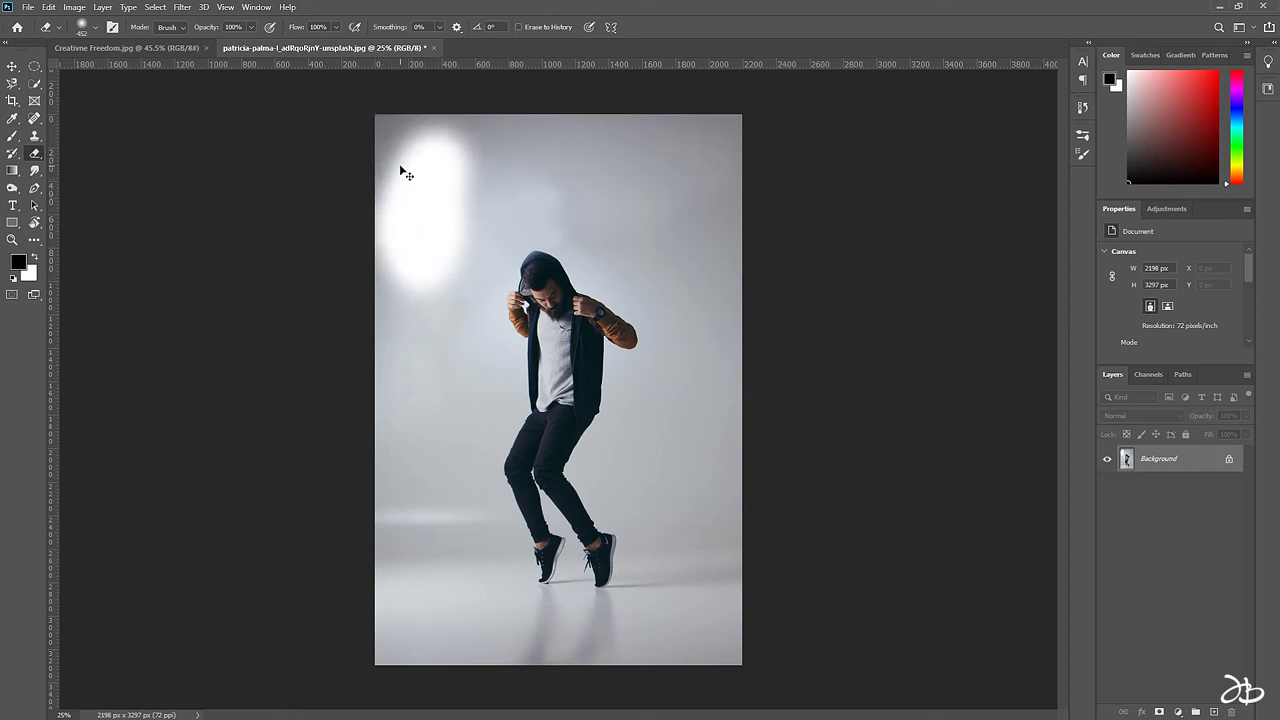
{"action": "left_click_drag", "start_coordinate": [394, 163], "coordinate": [412, 371]}
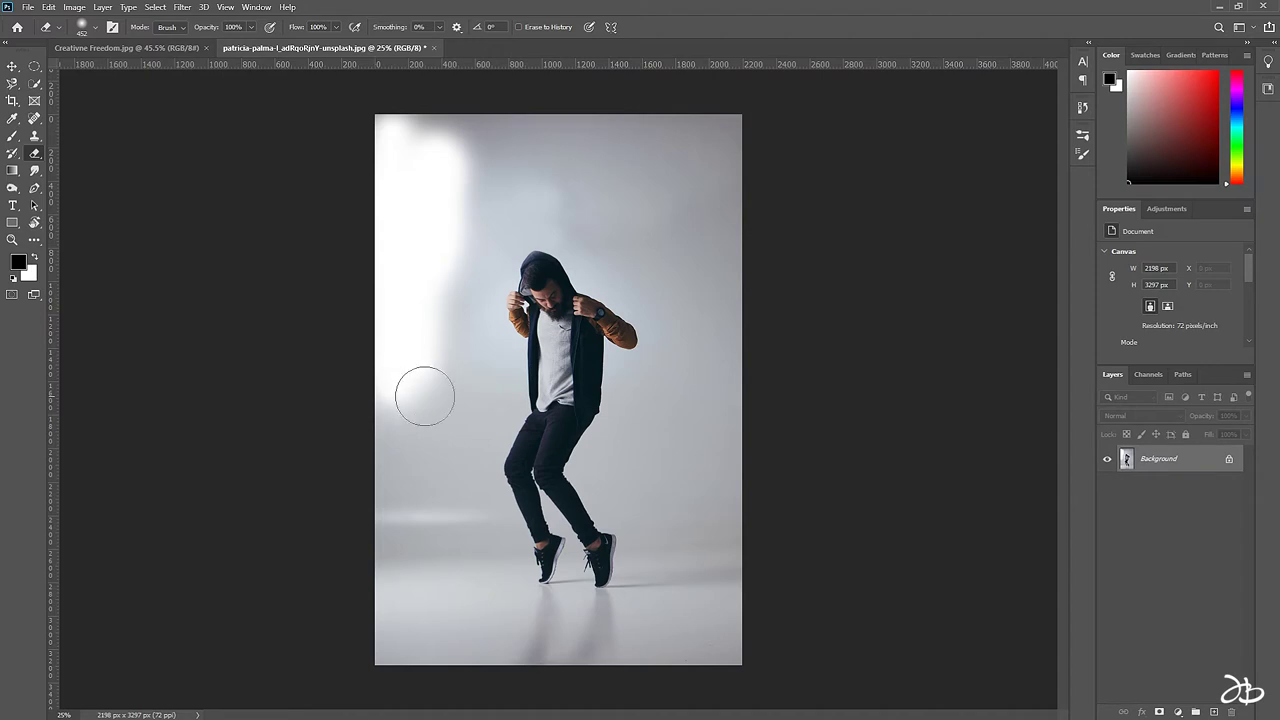
Unlock the Background, erase a transparent band along the left edge, then undo it.
{"action": "left_click", "coordinate": [1229, 461]}
{"action": "mouse_move", "coordinate": [388, 143]}
{"action": "left_mouse_down"}
{"action": "mouse_move", "coordinate": [406, 309]}
{"action": "mouse_move", "coordinate": [394, 389]}
{"action": "mouse_move", "coordinate": [428, 140]}
{"action": "mouse_move", "coordinate": [429, 271]}
{"action": "mouse_move", "coordinate": [394, 477]}
{"action": "left_mouse_up"}
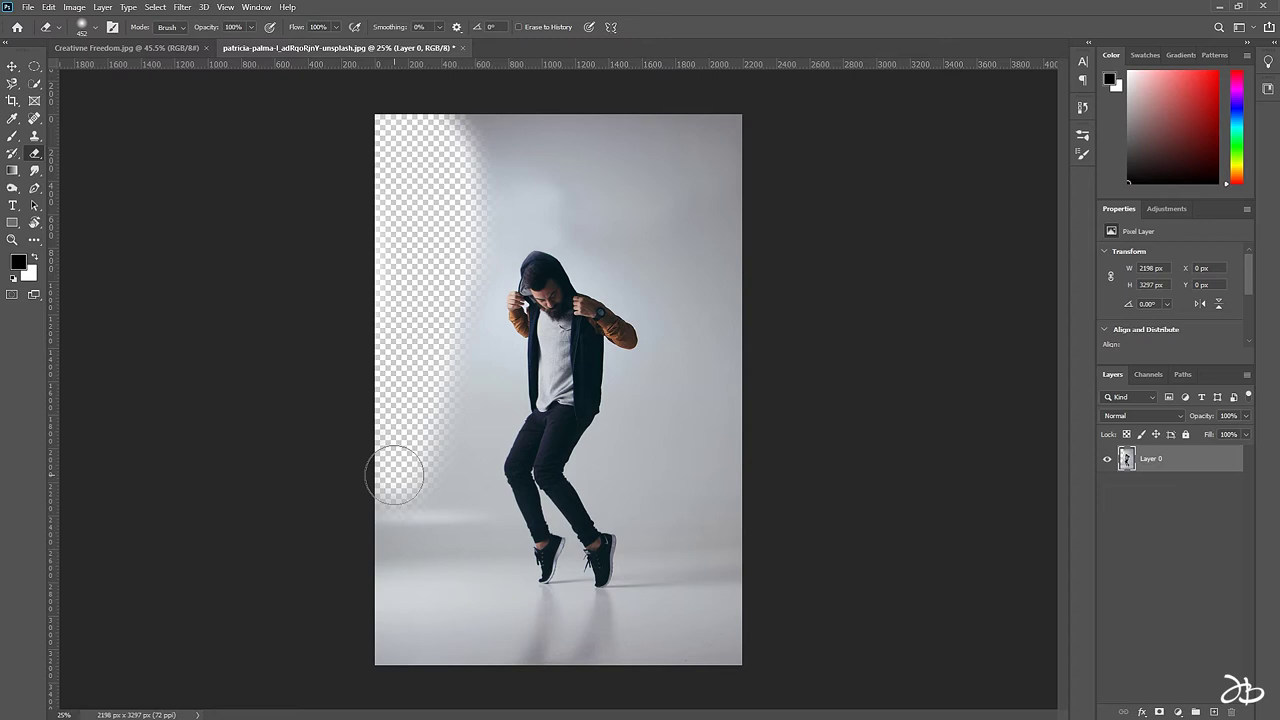
{"action": "key", "text": "F12"}
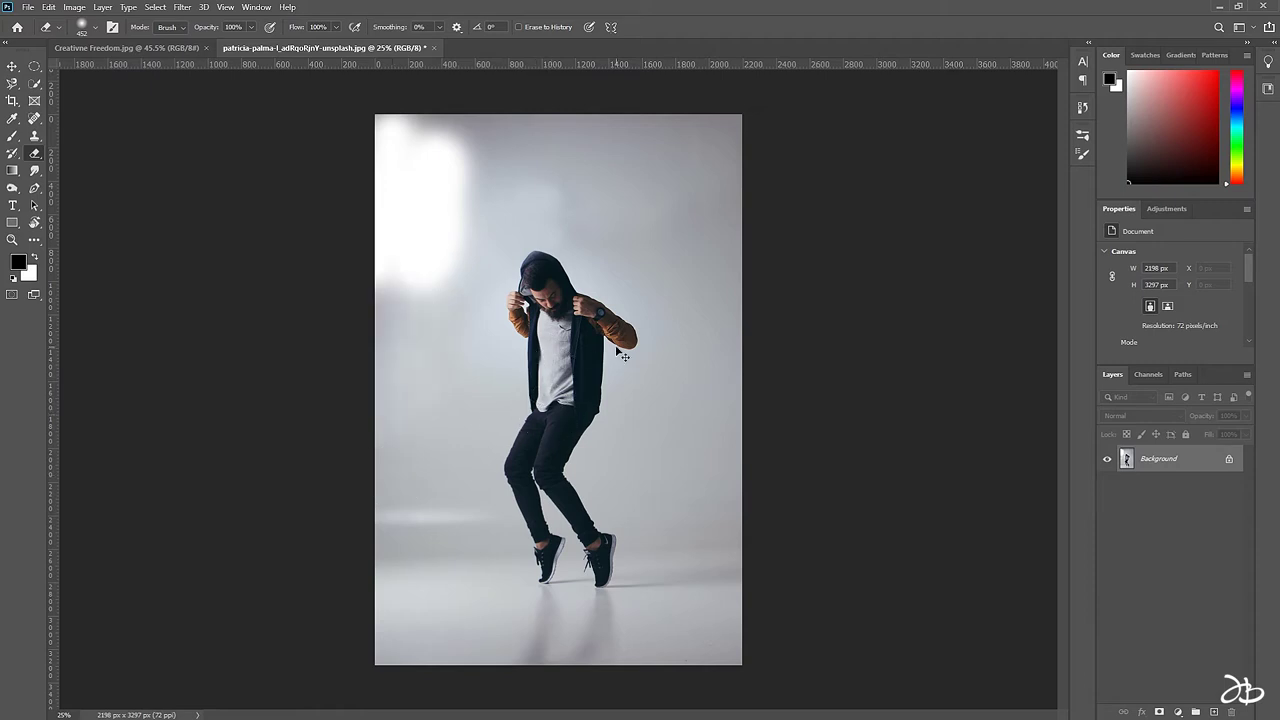
{"action": "left_click", "coordinate": [1082, 107]}
Revert to the original photo, unlock it as Layer 0, and put a new Layer 1 beneath it.
{"action": "left_click", "coordinate": [940, 128]}
{"action": "left_click", "coordinate": [1082, 107]}
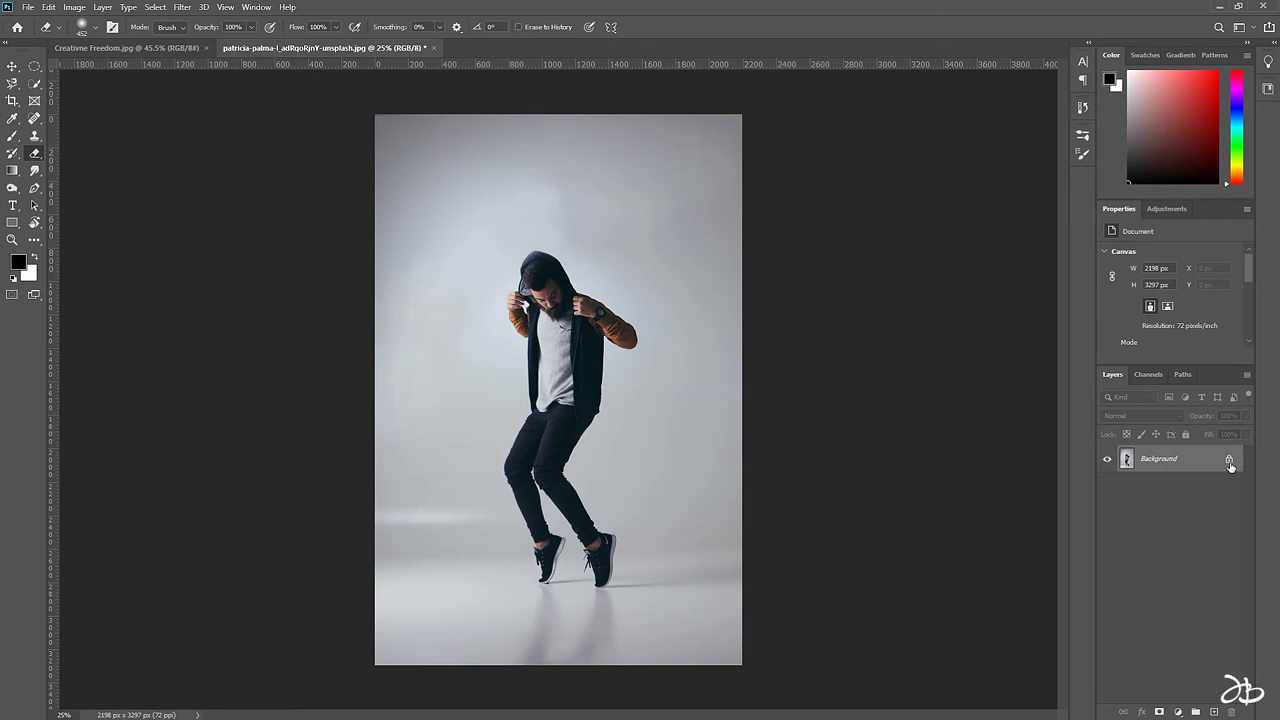
{"action": "left_click", "coordinate": [1229, 462]}
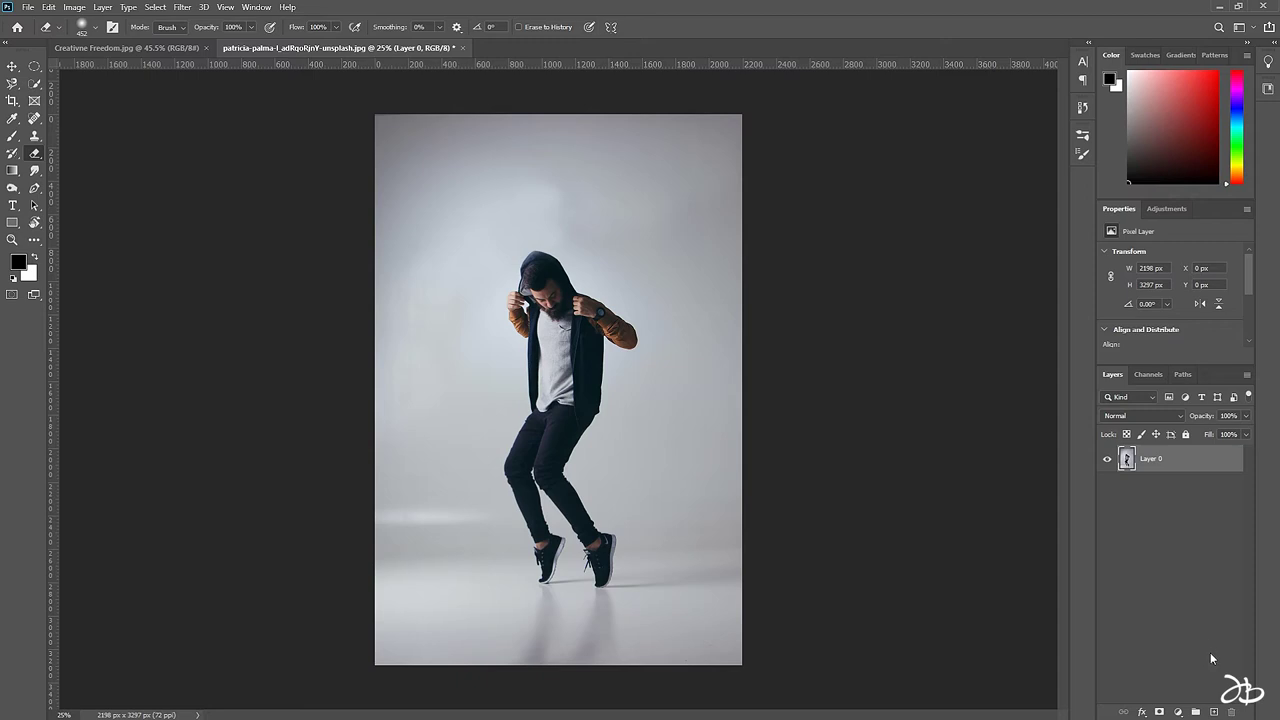
{"action": "left_click", "coordinate": [1213, 711]}
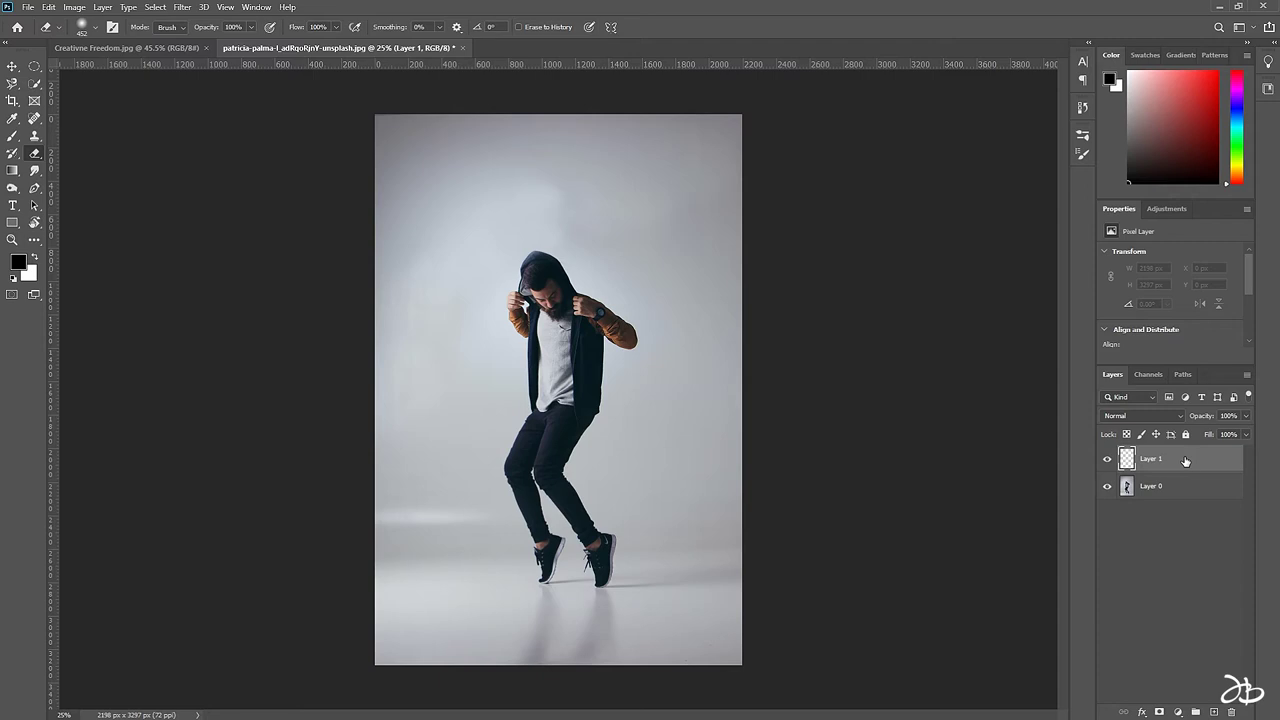
{"action": "left_click_drag", "start_coordinate": [1190, 462], "coordinate": [1187, 536]}
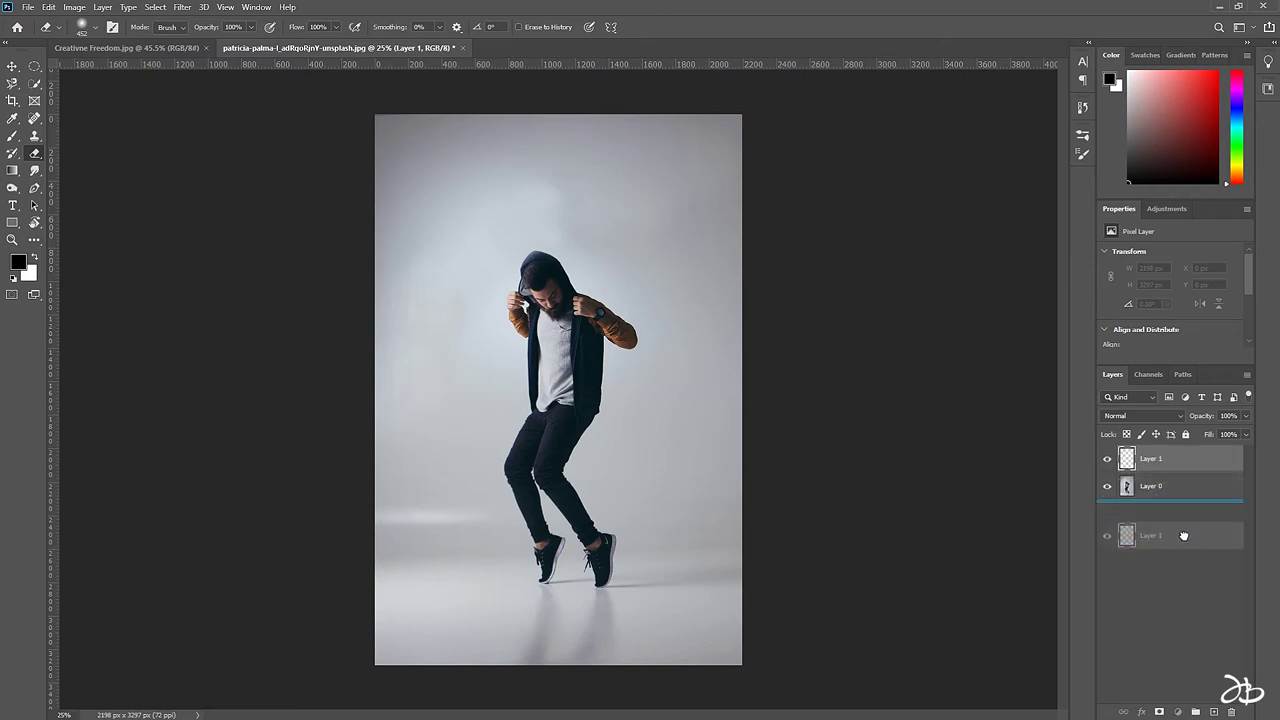
{"action": "mouse_move", "coordinate": [1184, 536]}
{"action": "left_mouse_down"}
{"action": "mouse_move", "coordinate": [1157, 520]}
{"action": "mouse_move", "coordinate": [1174, 525]}
{"action": "left_mouse_up"}
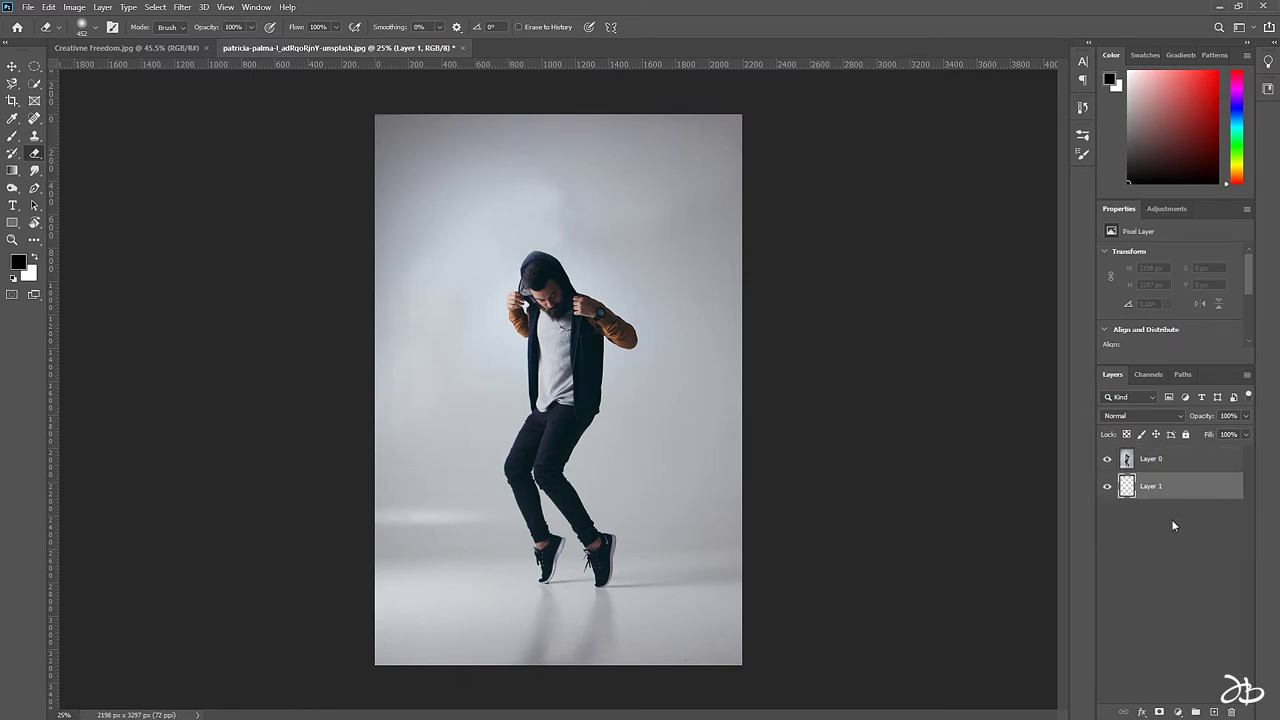
{"action": "left_click", "coordinate": [1187, 467]}
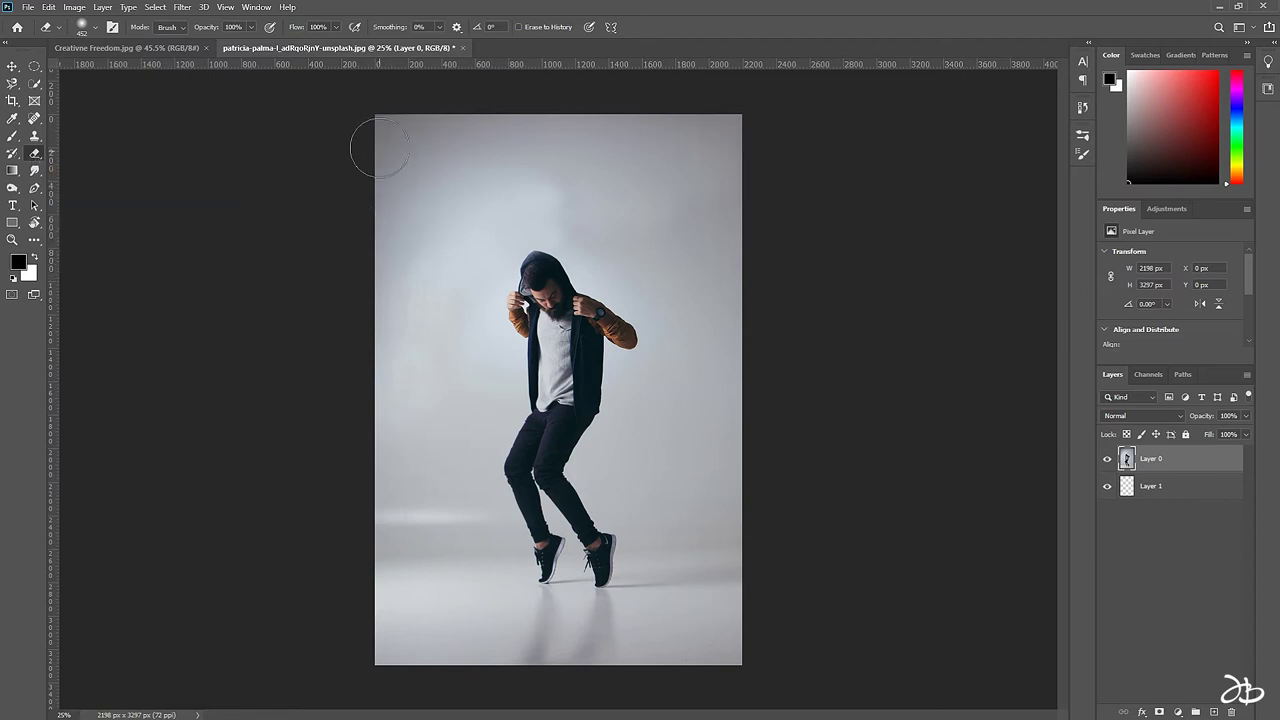
{"action": "left_click_drag", "start_coordinate": [382, 125], "coordinate": [392, 620]}
{"action": "mouse_move", "coordinate": [414, 300]}
{"action": "left_mouse_down"}
{"action": "mouse_move", "coordinate": [738, 308]}
{"action": "mouse_move", "coordinate": [729, 634]}
{"action": "mouse_move", "coordinate": [410, 662]}
{"action": "mouse_move", "coordinate": [366, 606]}
{"action": "left_mouse_up"}
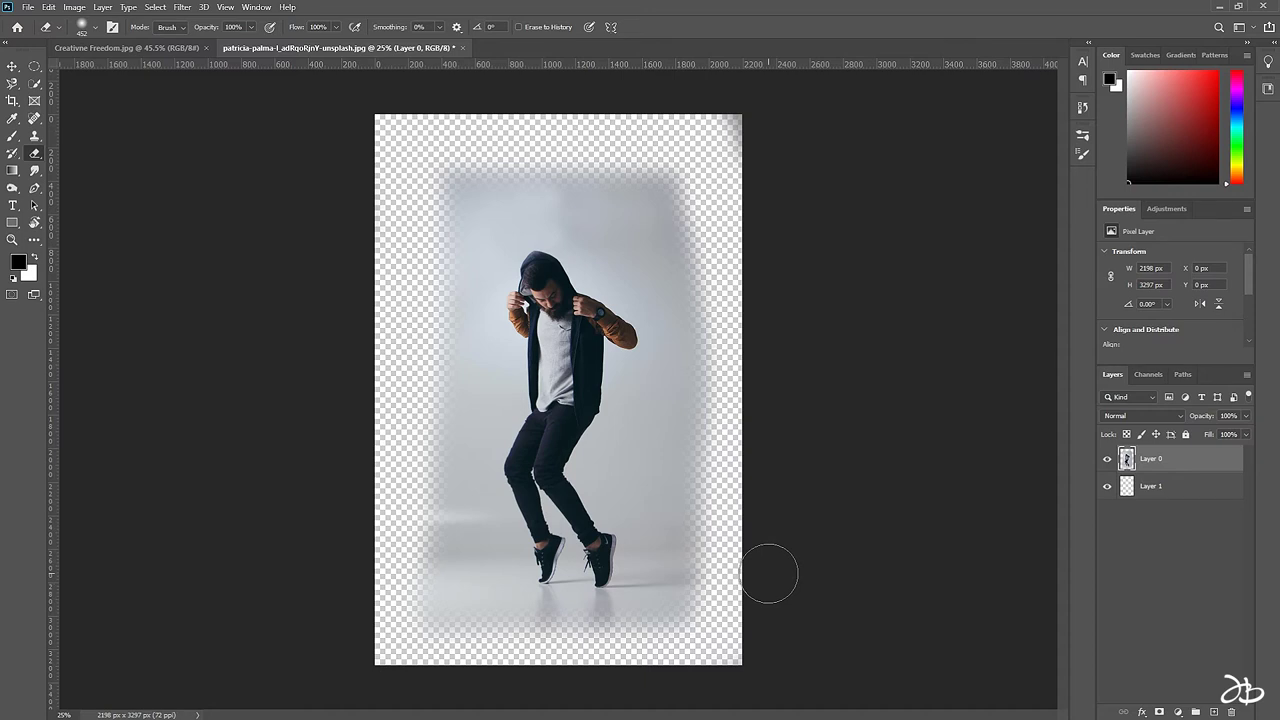
{"action": "key", "text": "ctrl+z"}
{"action": "key", "text": "ctrl+z"}
{"action": "key", "text": "ctrl+z"}
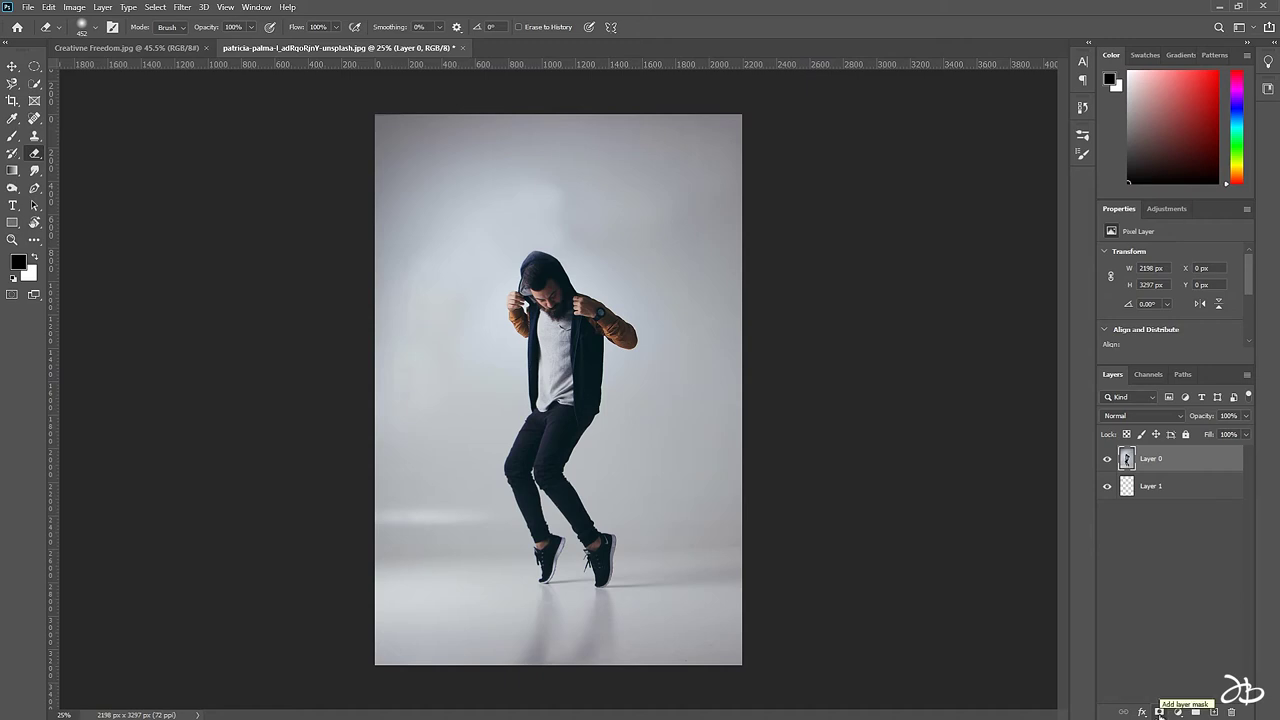
Add a layer mask to Layer 0 and brush away the backdrop along the left edge and top.
{"action": "left_click", "coordinate": [1159, 712]}
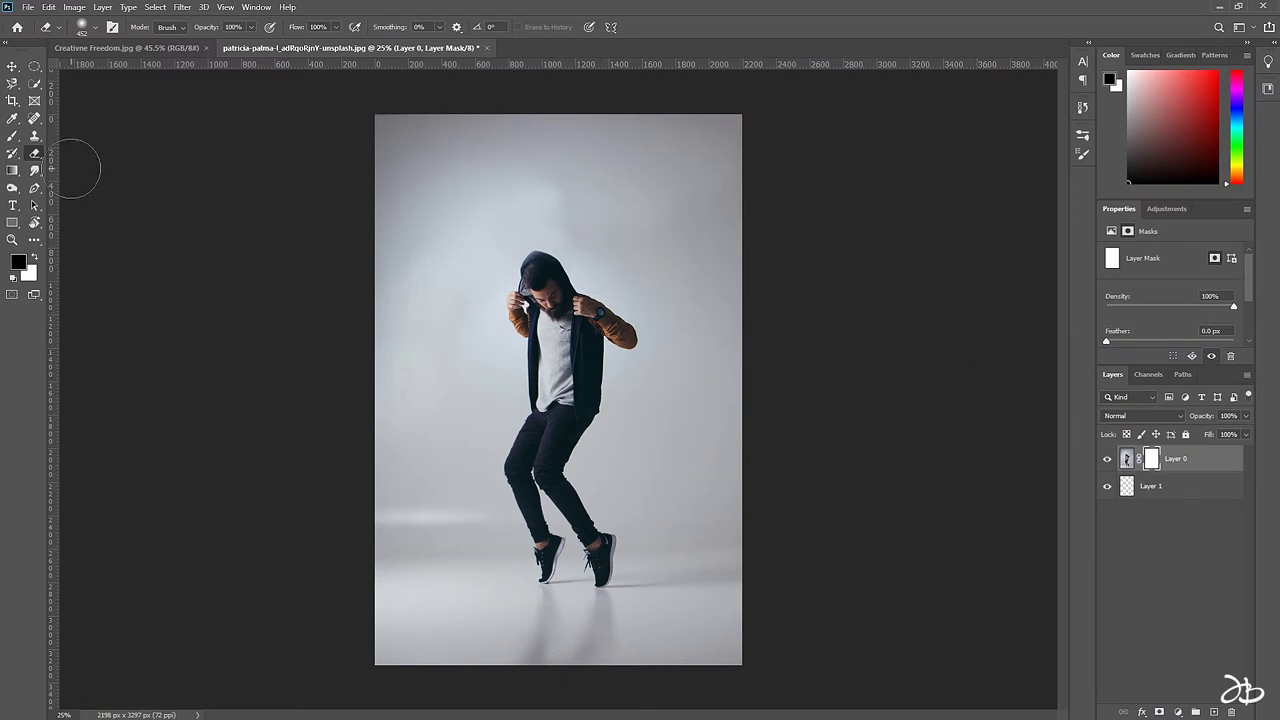
{"action": "left_click", "coordinate": [13, 136]}
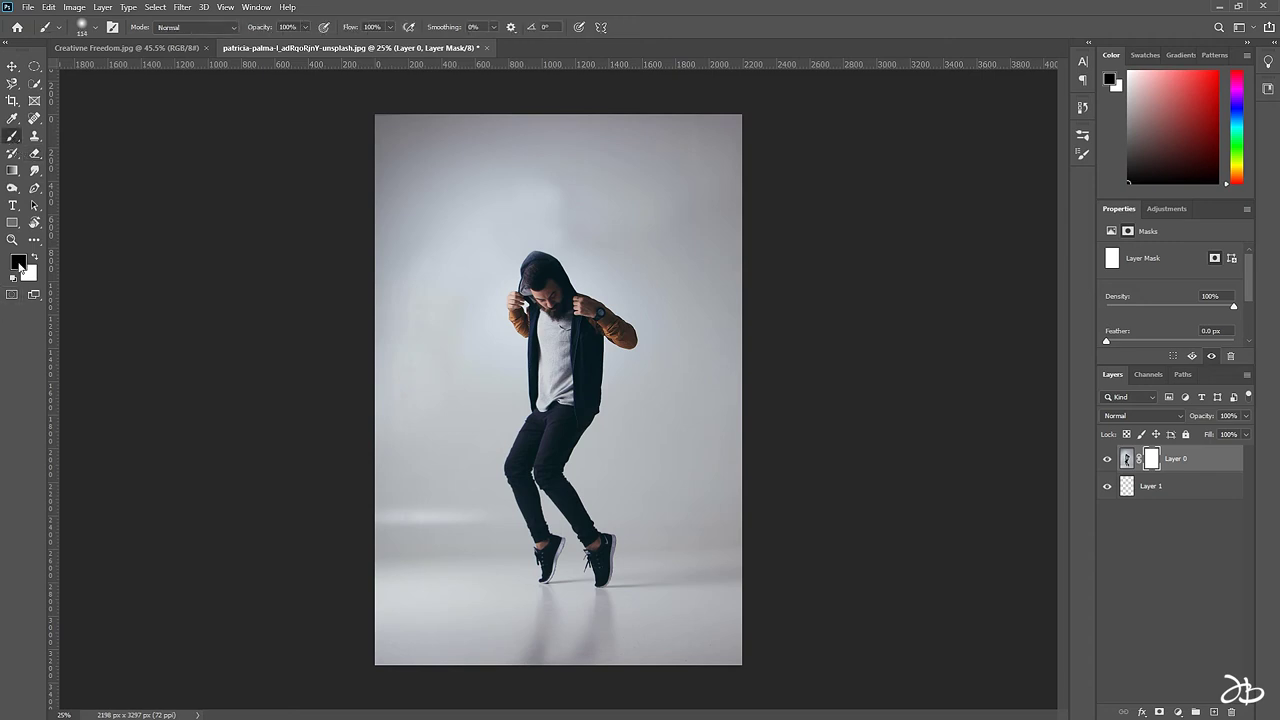
{"action": "left_click_drag", "start_coordinate": [442, 186], "coordinate": [458, 335]}
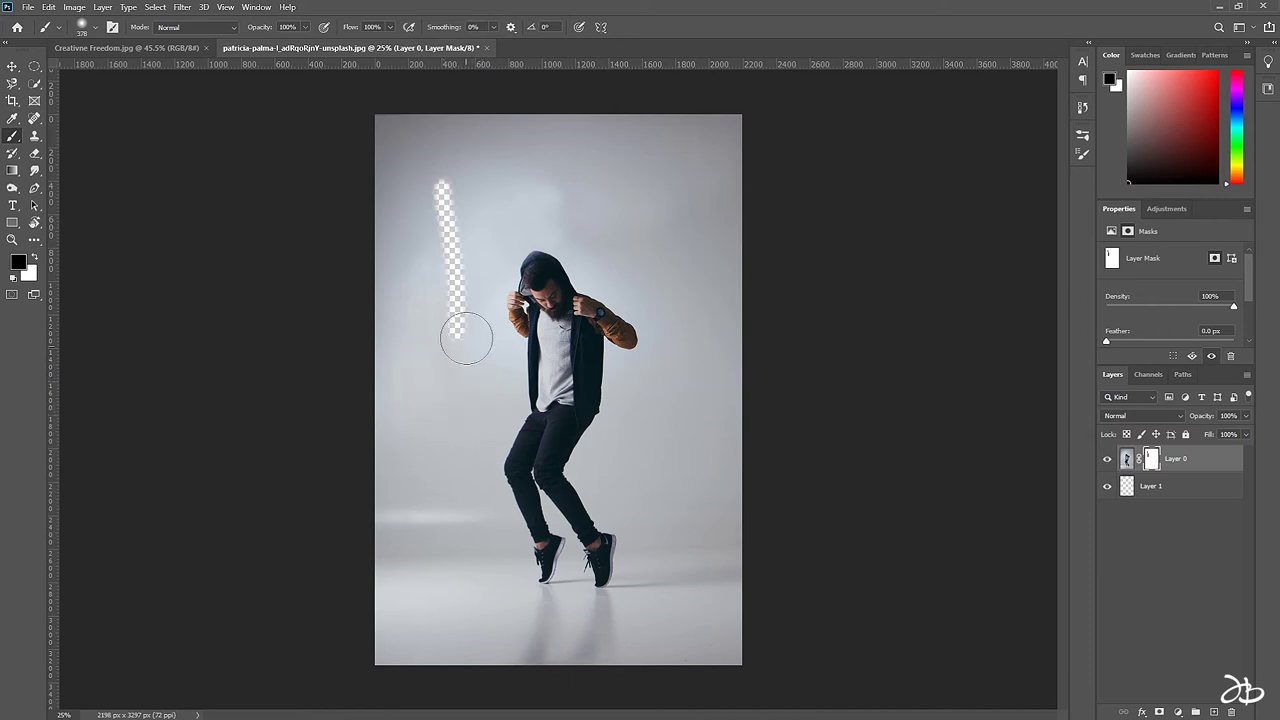
{"action": "left_click_drag", "start_coordinate": [445, 350], "coordinate": [370, 107]}
{"action": "mouse_move", "coordinate": [371, 171]}
{"action": "left_mouse_down"}
{"action": "mouse_move", "coordinate": [420, 109]}
{"action": "mouse_move", "coordinate": [409, 334]}
{"action": "mouse_move", "coordinate": [373, 473]}
{"action": "left_mouse_up"}
{"action": "mouse_move", "coordinate": [437, 371]}
{"action": "left_mouse_down"}
{"action": "mouse_move", "coordinate": [394, 443]}
{"action": "mouse_move", "coordinate": [429, 509]}
{"action": "mouse_move", "coordinate": [426, 564]}
{"action": "mouse_move", "coordinate": [380, 629]}
{"action": "mouse_move", "coordinate": [434, 586]}
{"action": "mouse_move", "coordinate": [423, 657]}
{"action": "mouse_move", "coordinate": [727, 645]}
{"action": "left_mouse_up"}
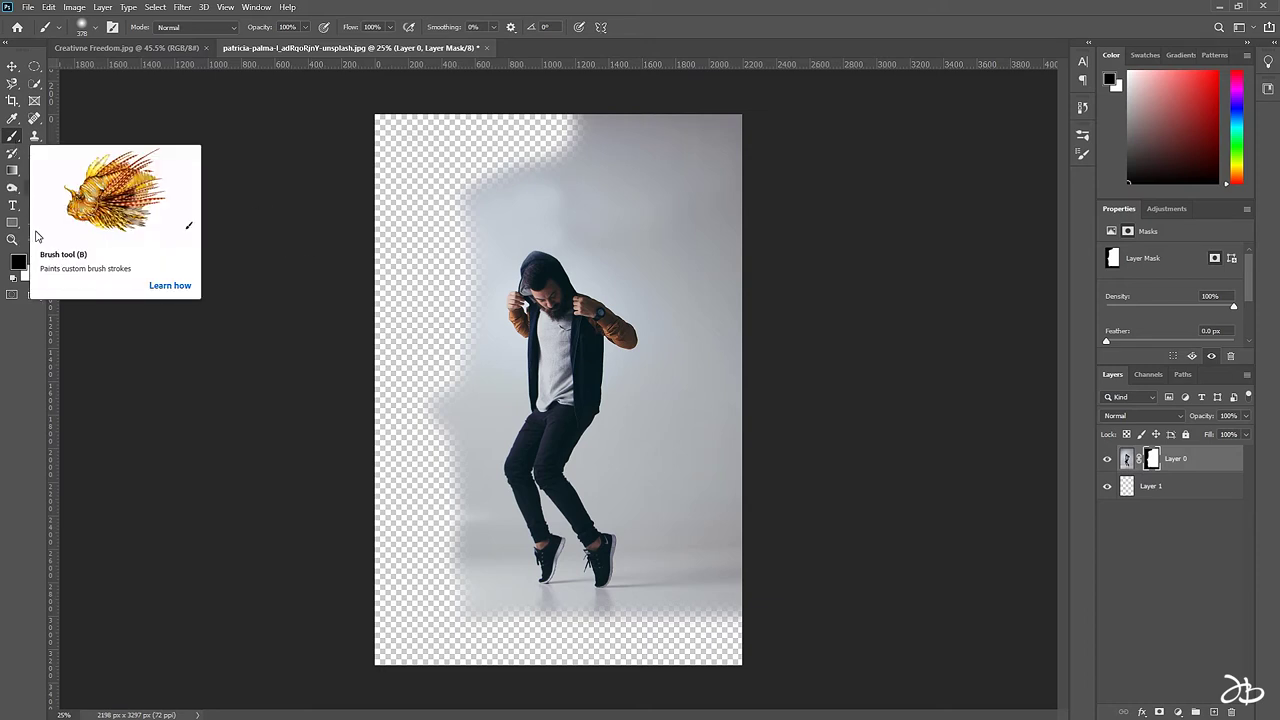
Paint white on the mask to restore grey backdrop along the left edge, then swap to black.
{"action": "left_click", "coordinate": [36, 259]}
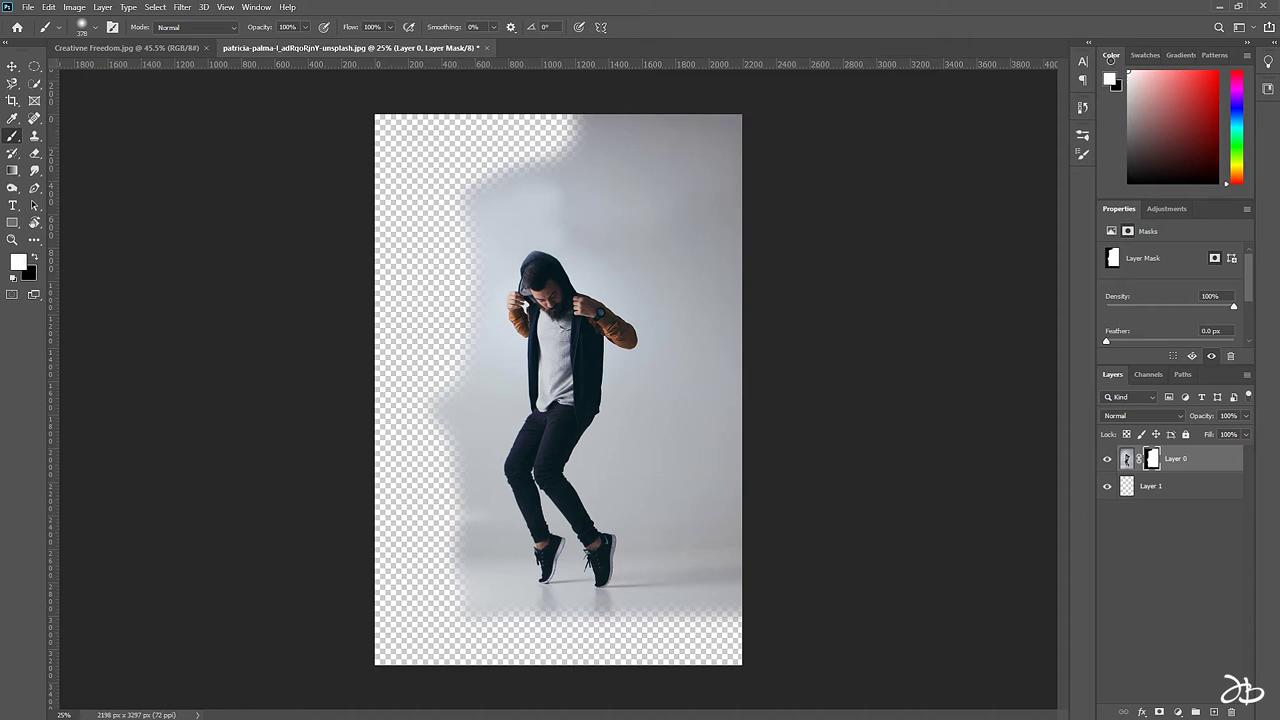
{"action": "mouse_move", "coordinate": [486, 206]}
{"action": "left_mouse_down"}
{"action": "mouse_move", "coordinate": [443, 237]}
{"action": "mouse_move", "coordinate": [443, 492]}
{"action": "mouse_move", "coordinate": [423, 523]}
{"action": "mouse_move", "coordinate": [433, 515]}
{"action": "left_mouse_up"}
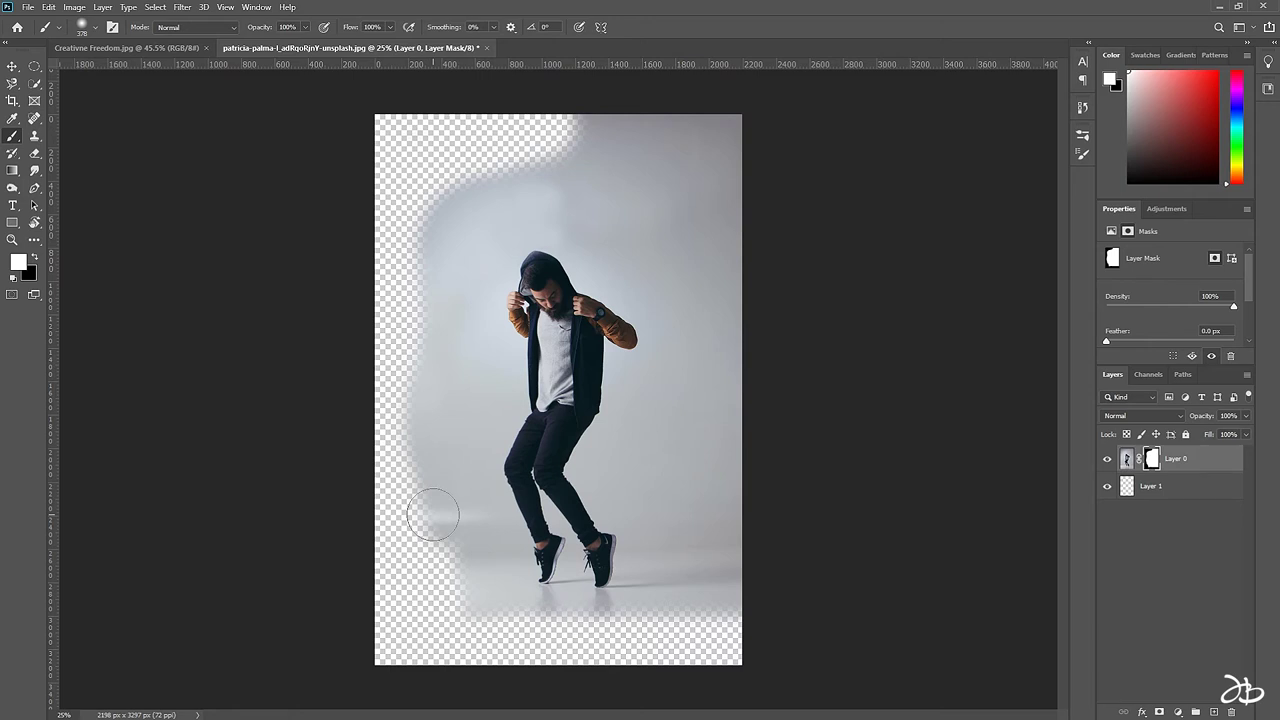
{"action": "key", "text": "x"}
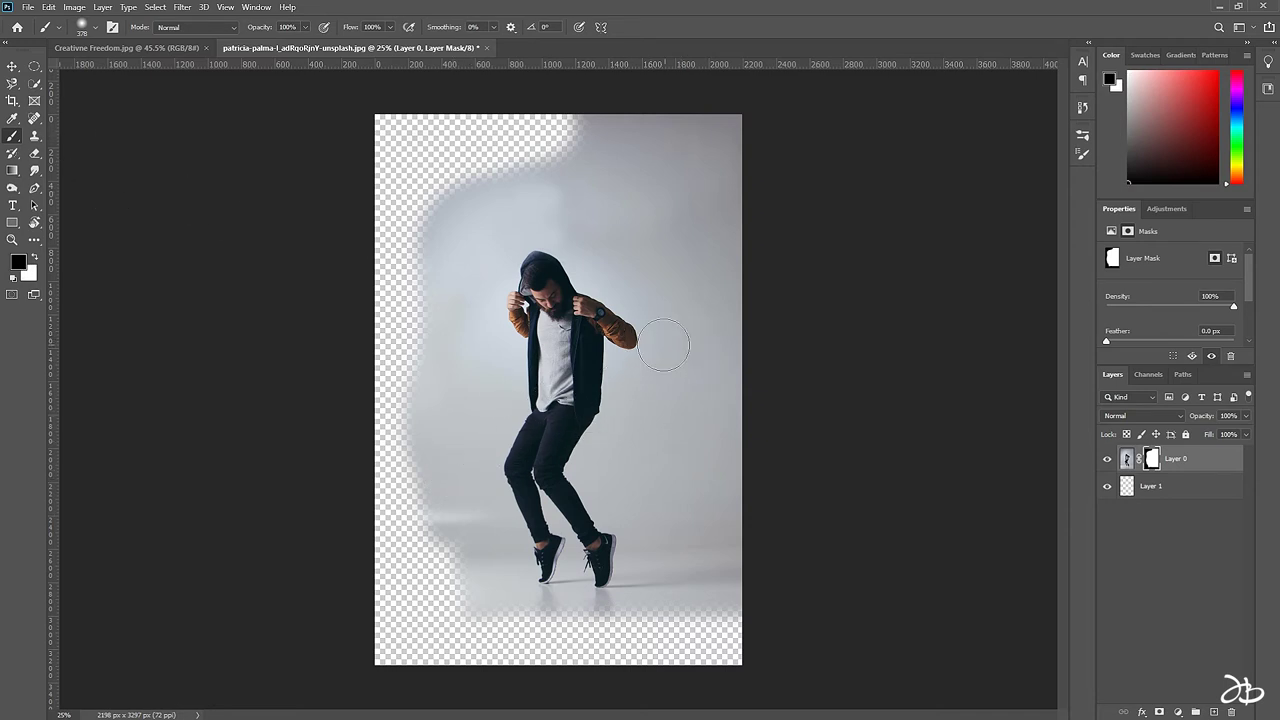
Zoom in on the dancer's hood, shrink the brush, and frame the face and area above the hood.
{"action": "scroll", "coordinate": [608, 251], "scroll_direction": "up", "scroll_amount": 2}
{"action": "scroll", "coordinate": [608, 251], "scroll_direction": "up", "scroll_amount": 2}
{"action": "scroll", "coordinate": [608, 251], "scroll_direction": "up", "scroll_amount": 2}
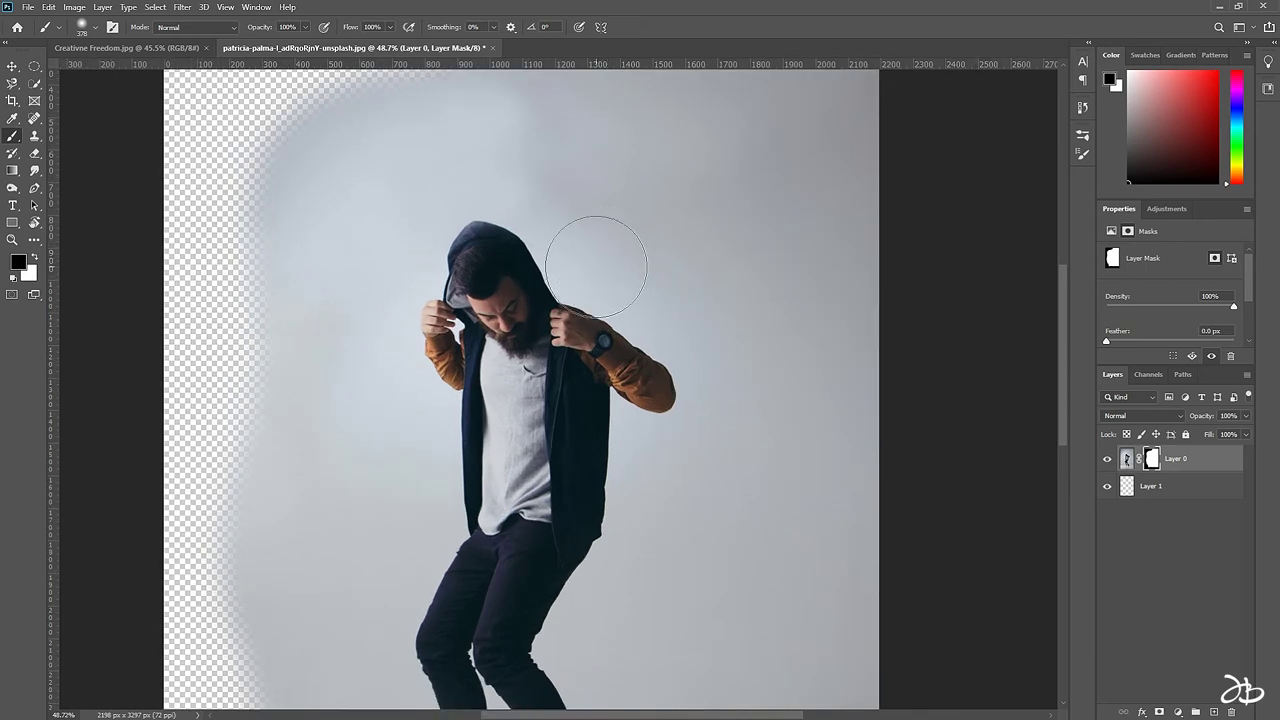
{"action": "scroll", "coordinate": [596, 266], "scroll_direction": "up", "scroll_amount": 4}
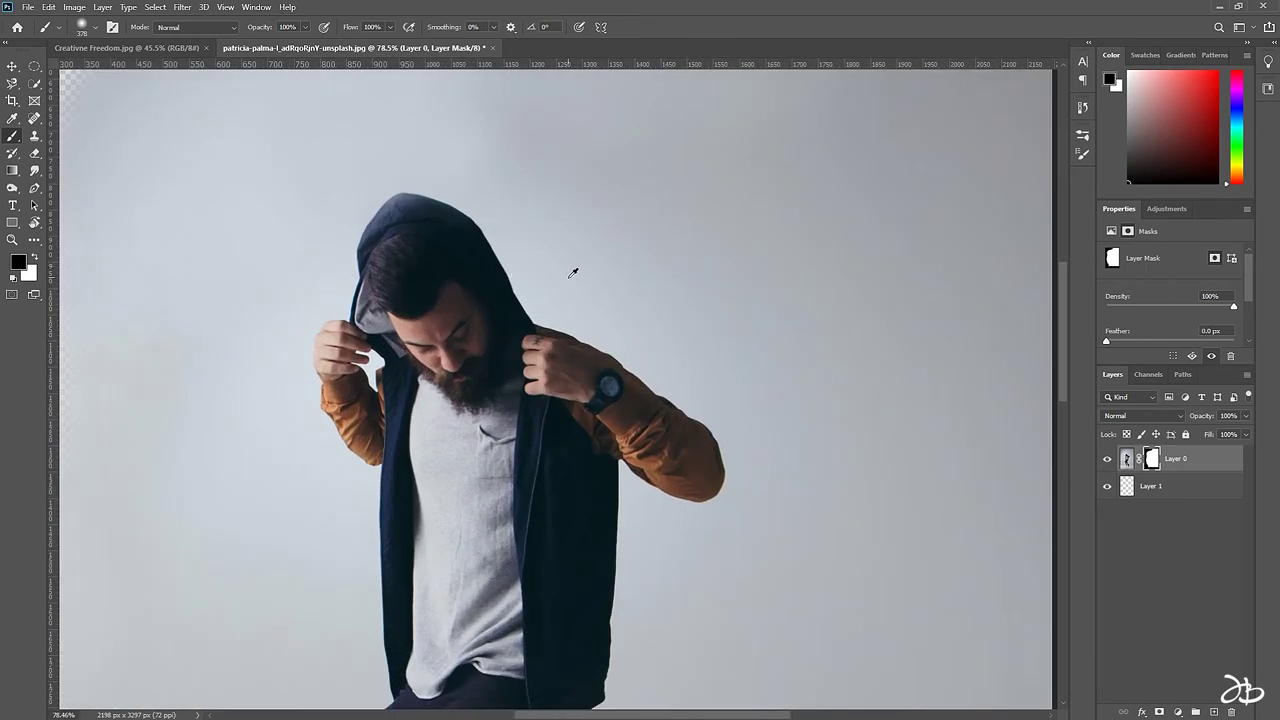
{"action": "scroll", "coordinate": [573, 272], "scroll_direction": "down", "scroll_amount": 3}
{"action": "scroll", "coordinate": [553, 299], "scroll_direction": "up", "scroll_amount": 1}
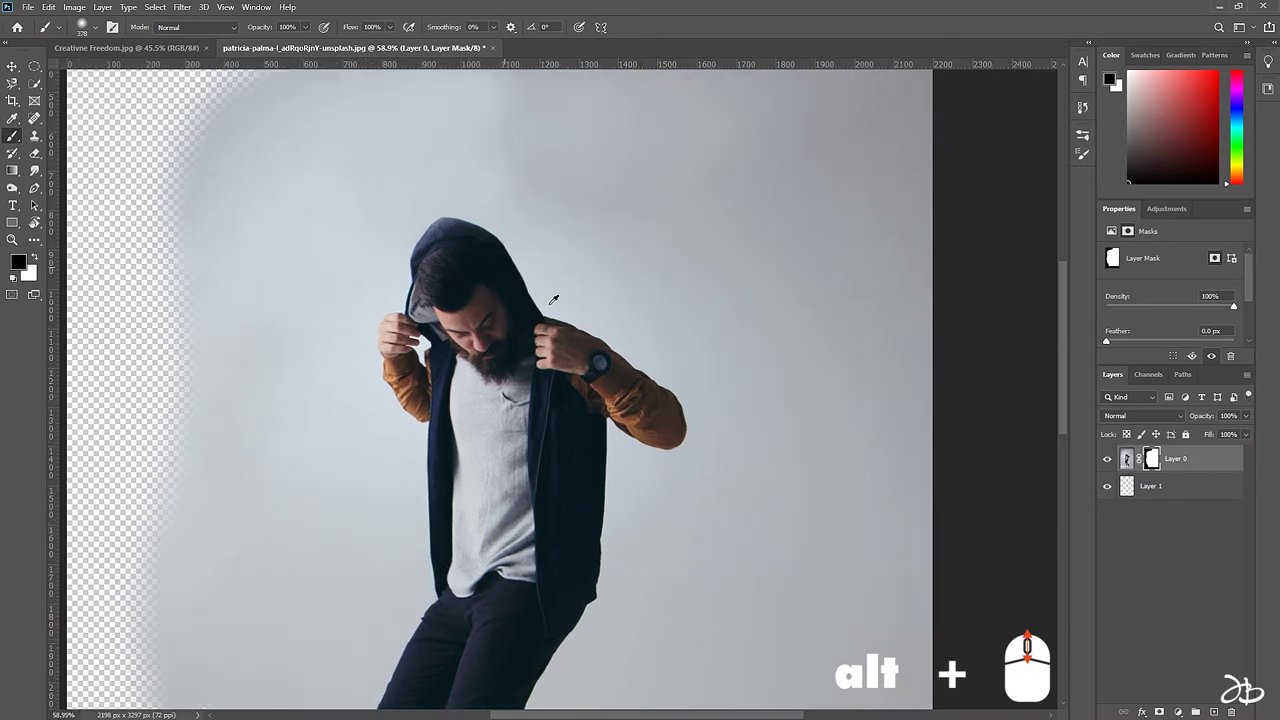
{"action": "scroll", "coordinate": [553, 299], "scroll_direction": "up", "scroll_amount": 2}
{"action": "scroll", "coordinate": [553, 299], "scroll_direction": "down", "scroll_amount": 3}
{"action": "scroll", "coordinate": [553, 299], "scroll_direction": "up", "scroll_amount": 4}
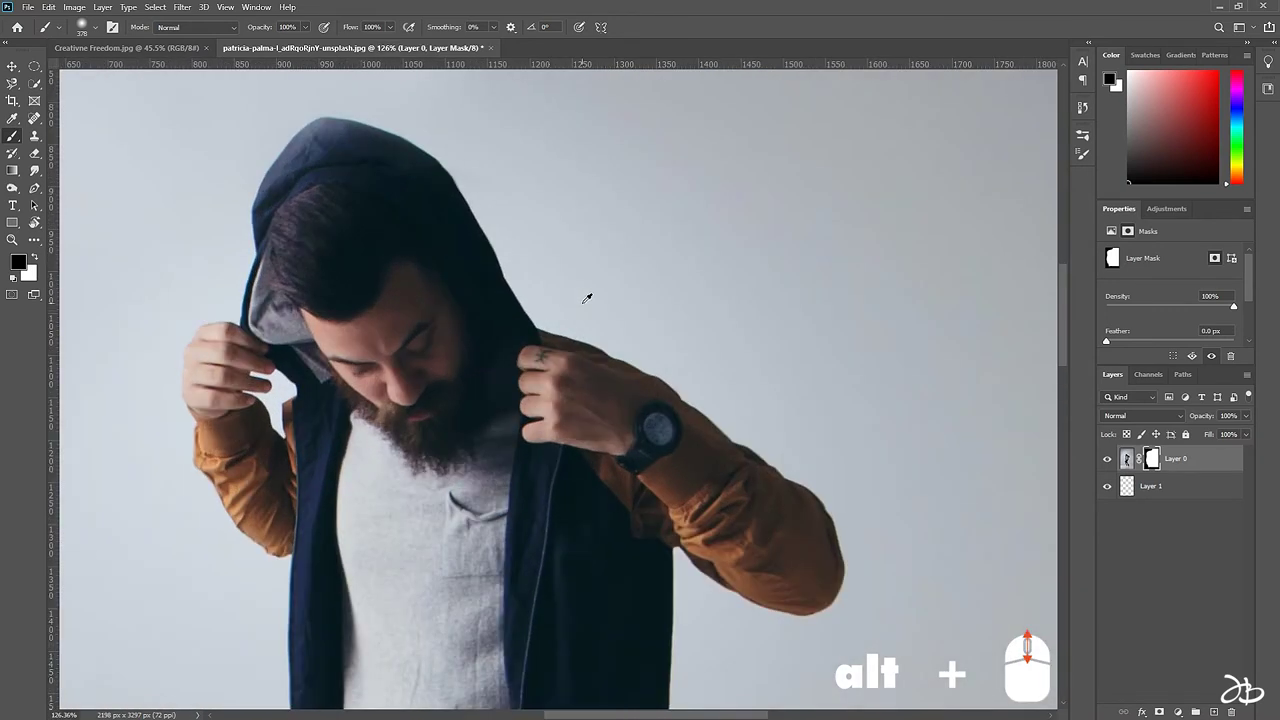
{"action": "scroll", "coordinate": [587, 298], "scroll_direction": "up", "scroll_amount": 2}
{"action": "scroll", "coordinate": [680, 271], "scroll_direction": "up", "scroll_amount": 2}
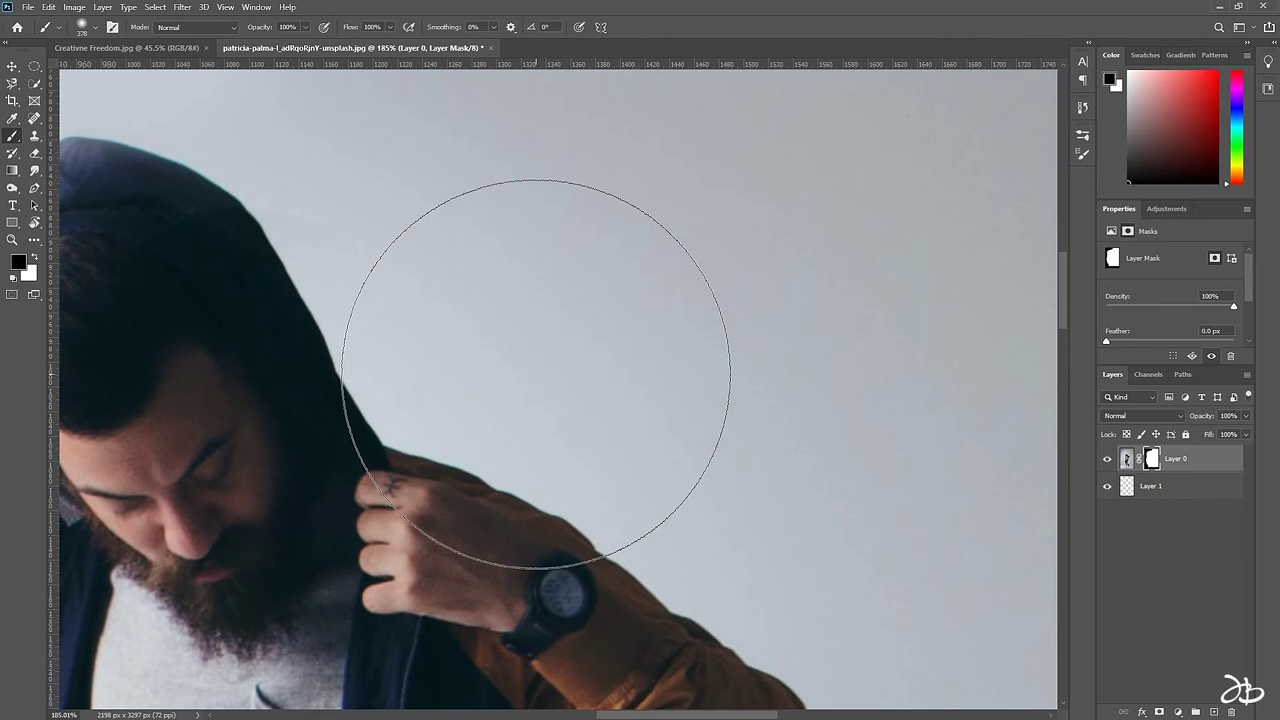
{"action": "left_click_drag", "start_coordinate": [586, 380], "coordinate": [497, 400]}
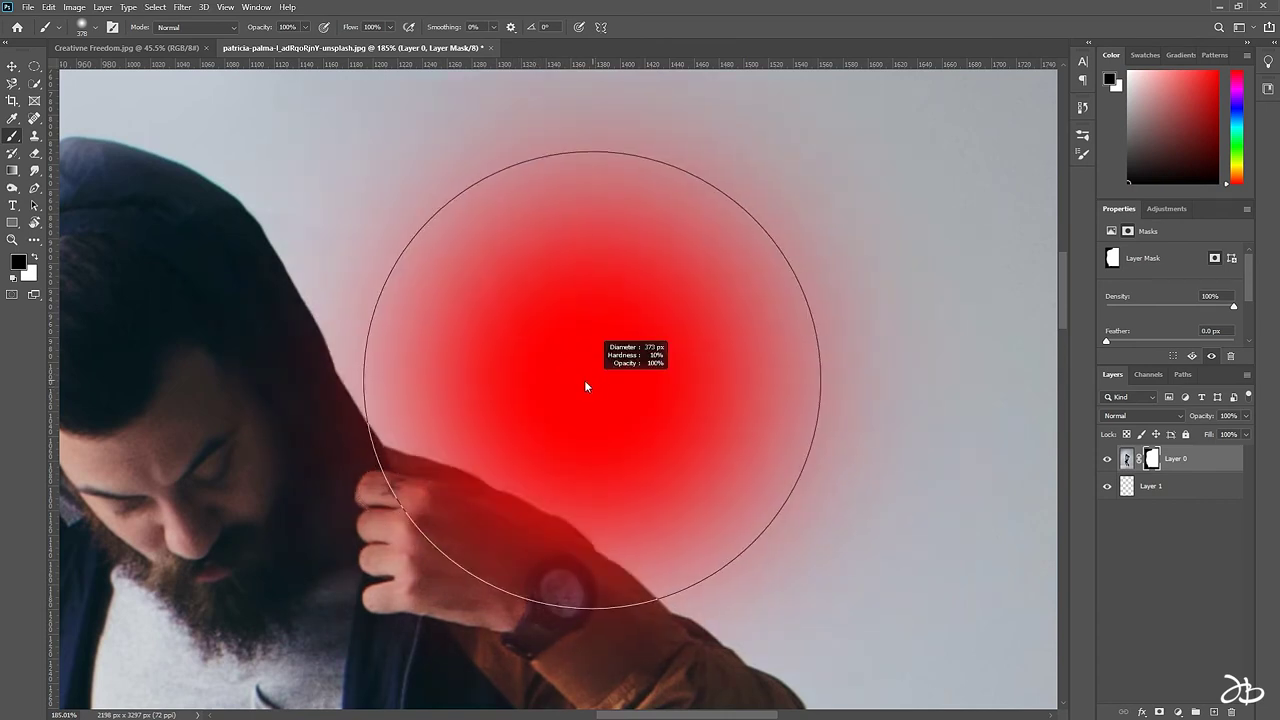
{"action": "left_click_drag", "start_coordinate": [571, 286], "coordinate": [526, 286]}
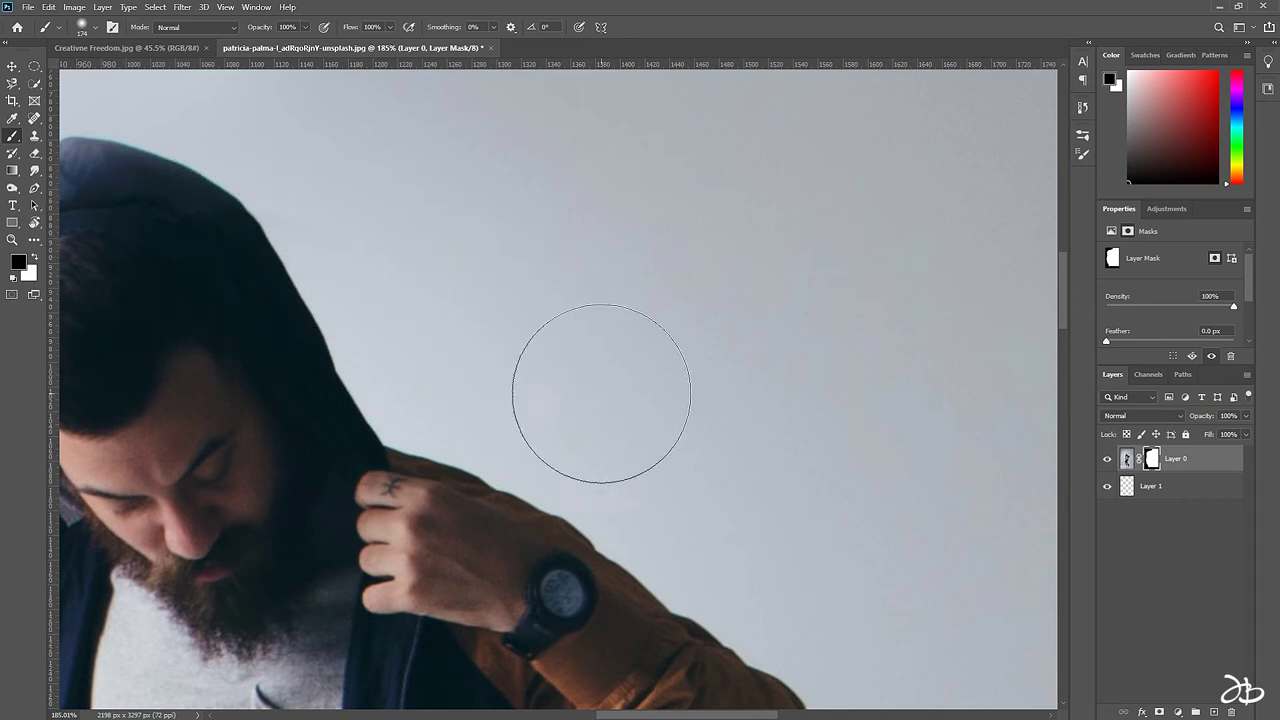
{"action": "mouse_move", "coordinate": [506, 374]}
{"action": "left_mouse_down"}
{"action": "mouse_move", "coordinate": [677, 293]}
{"action": "mouse_move", "coordinate": [746, 466]}
{"action": "mouse_move", "coordinate": [551, 346]}
{"action": "mouse_move", "coordinate": [757, 351]}
{"action": "left_mouse_up"}
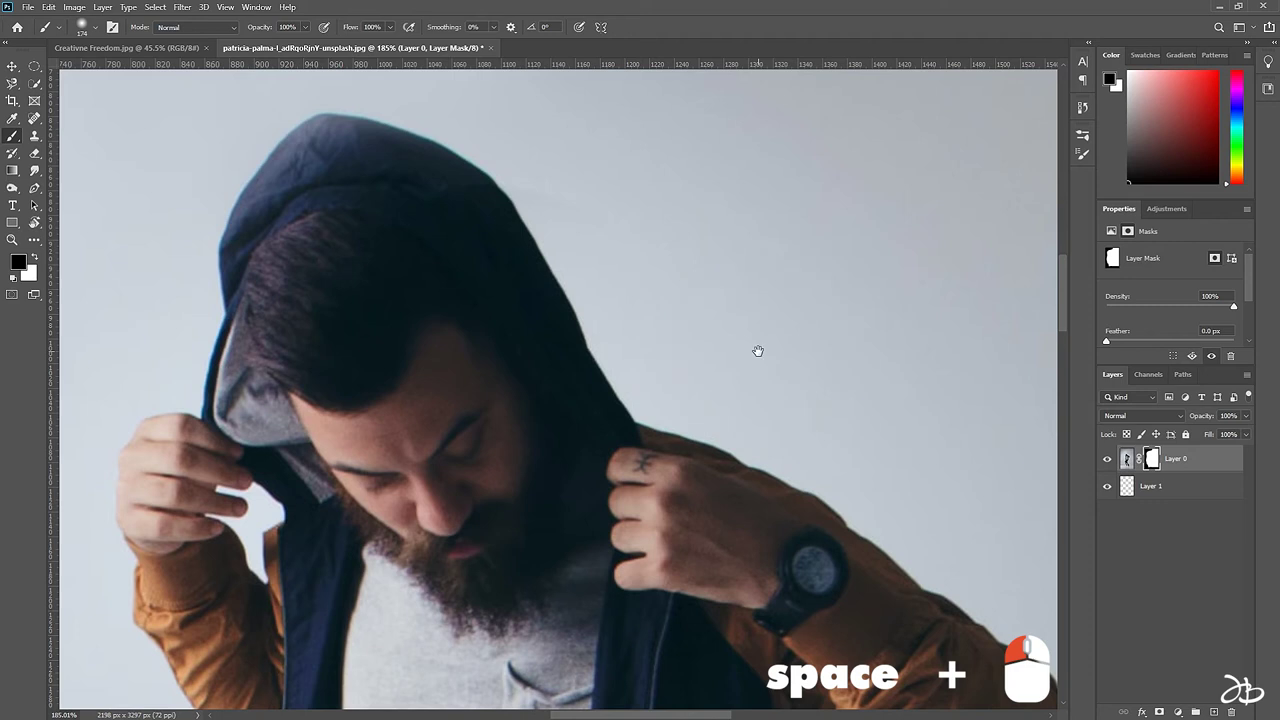
{"action": "mouse_move", "coordinate": [783, 334]}
{"action": "left_mouse_down"}
{"action": "mouse_move", "coordinate": [751, 354]}
{"action": "mouse_move", "coordinate": [674, 347]}
{"action": "left_mouse_up"}
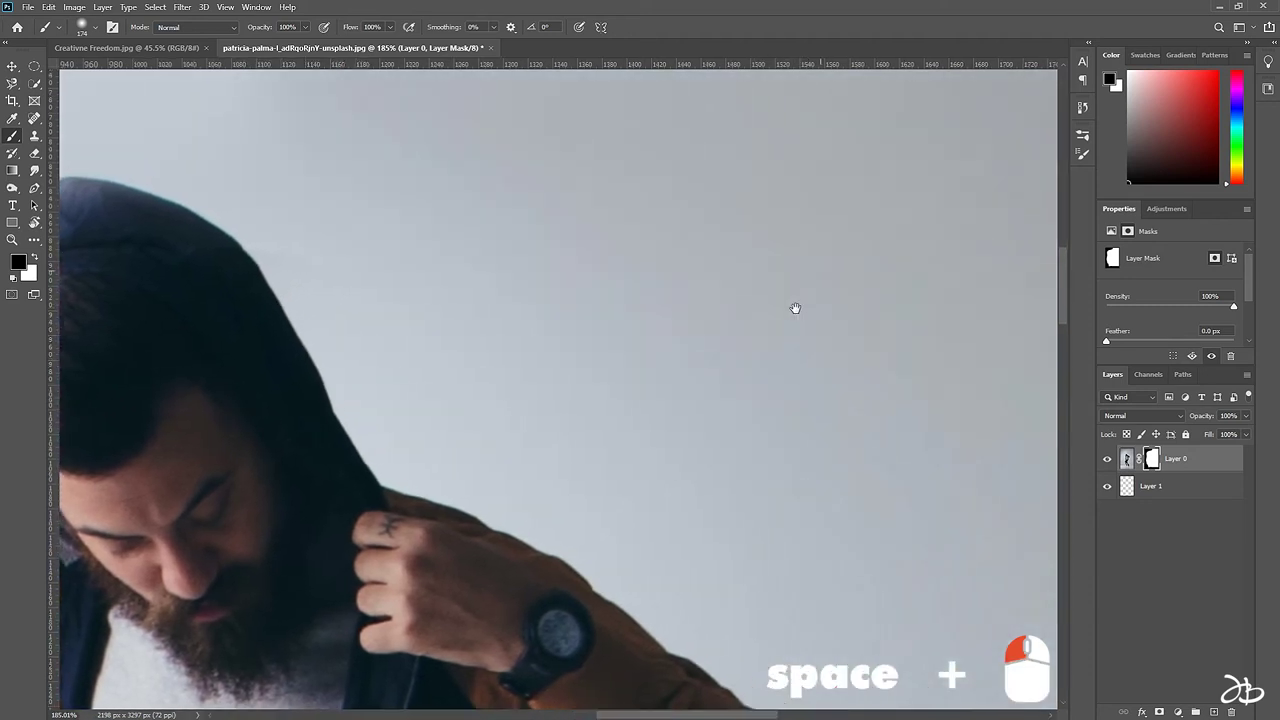
{"action": "mouse_move", "coordinate": [874, 286]}
{"action": "left_mouse_down"}
{"action": "mouse_move", "coordinate": [783, 323]}
{"action": "mouse_move", "coordinate": [606, 500]}
{"action": "mouse_move", "coordinate": [750, 700]}
{"action": "left_mouse_up"}
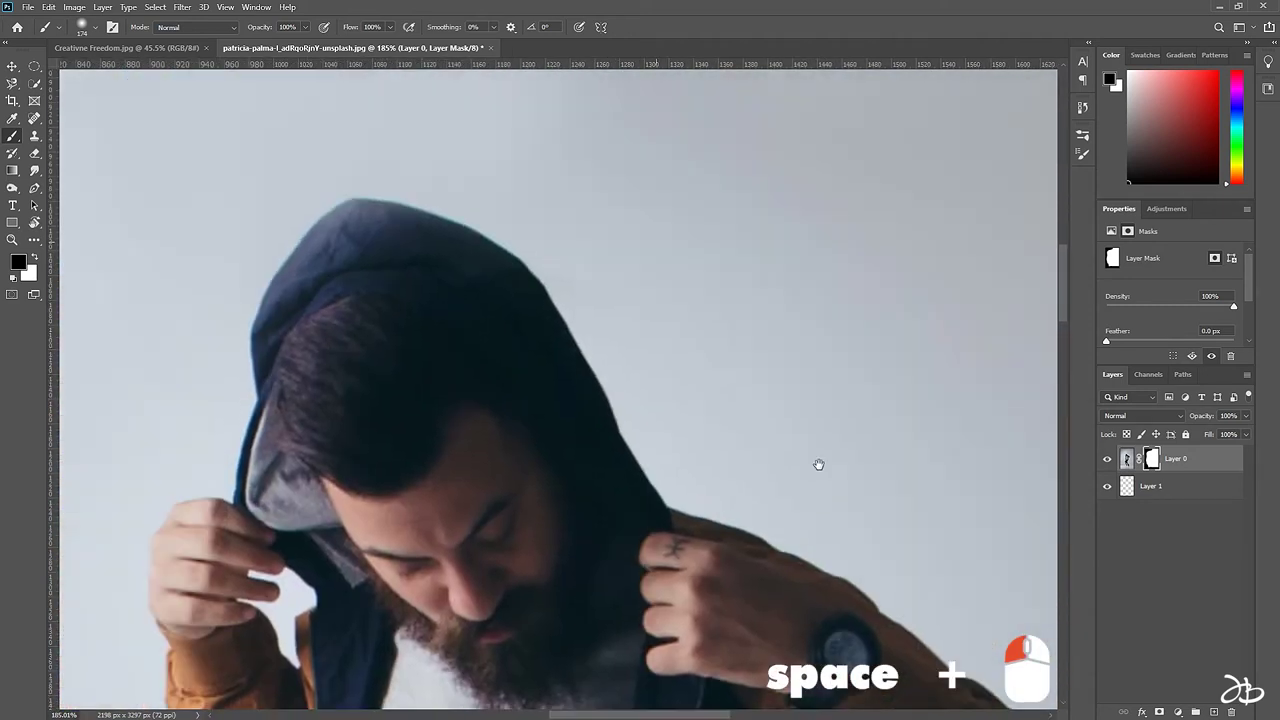
{"action": "left_click_drag", "start_coordinate": [817, 463], "coordinate": [646, 463]}
{"action": "left_click_drag", "start_coordinate": [722, 390], "coordinate": [692, 377]}
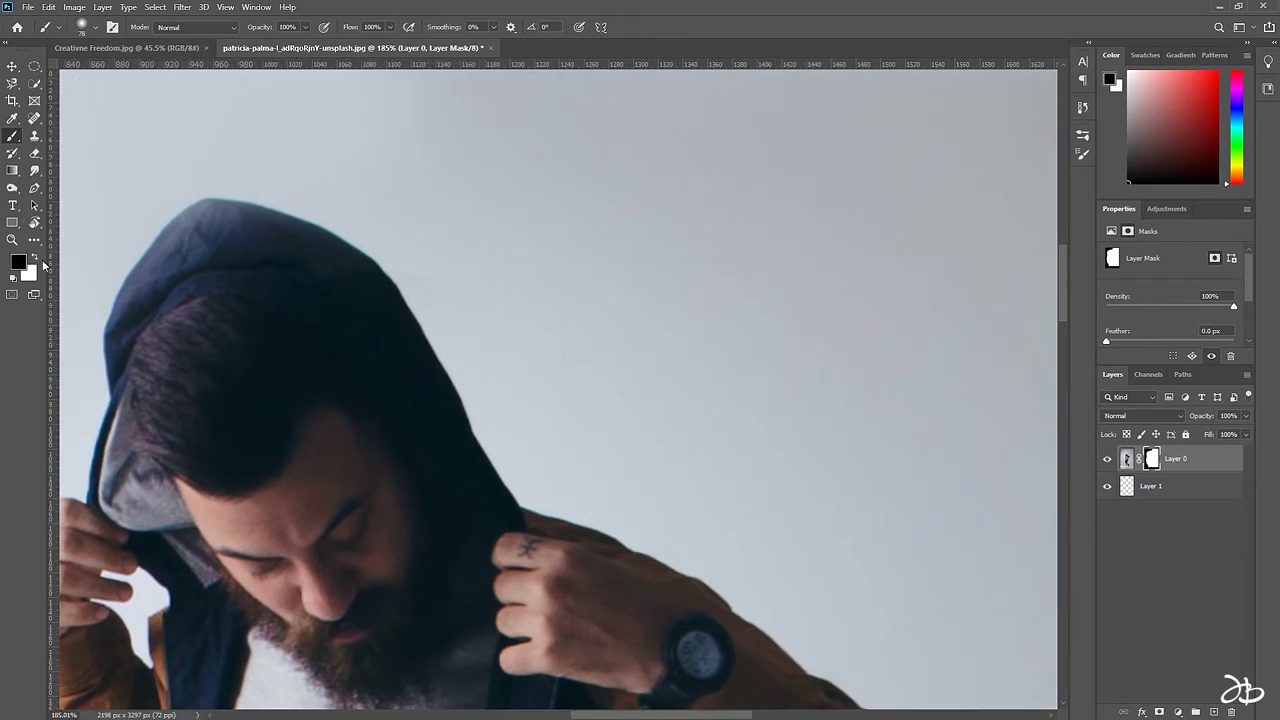
Paint black on the mask to hide the backdrop above the shoulder, across the top and around the dancer.
{"action": "left_click", "coordinate": [539, 255]}
{"action": "left_click_drag", "start_coordinate": [539, 255], "coordinate": [615, 285]}
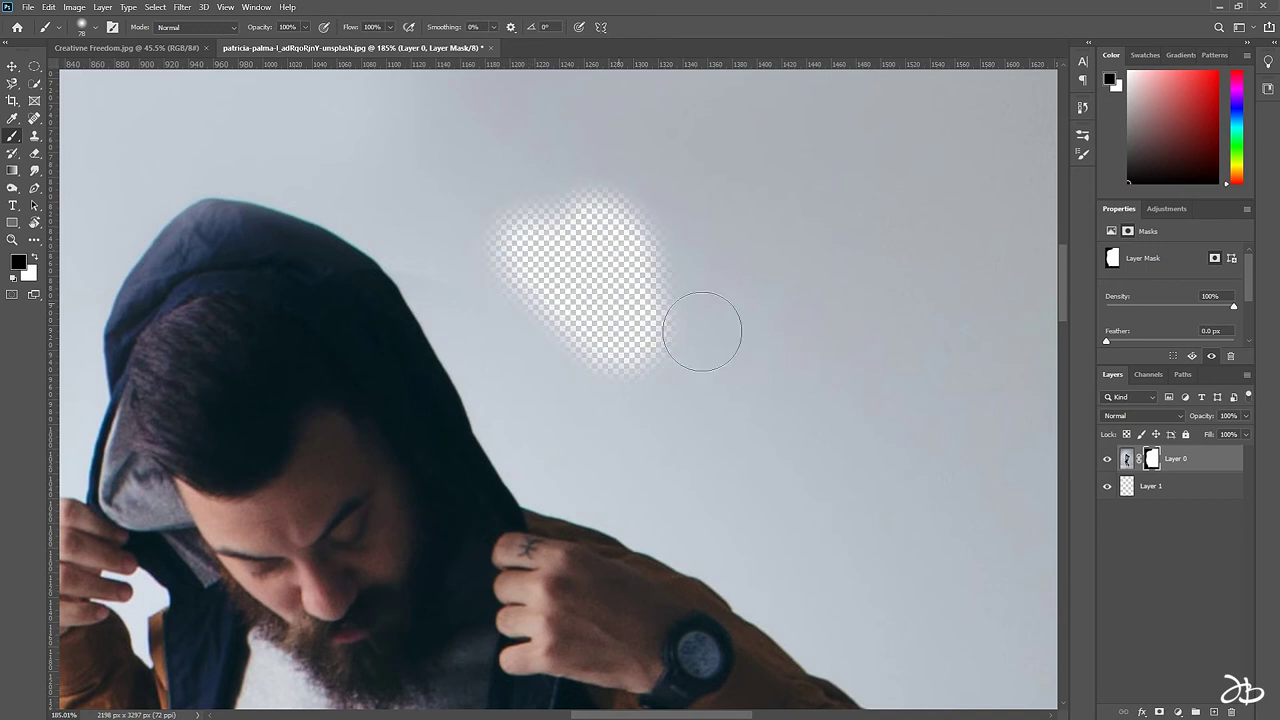
{"action": "scroll", "coordinate": [700, 300], "scroll_direction": "down", "scroll_amount": 2}
{"action": "scroll", "coordinate": [700, 300], "scroll_direction": "down", "scroll_amount": 3}
{"action": "mouse_move", "coordinate": [540, 195]}
{"action": "left_mouse_down"}
{"action": "mouse_move", "coordinate": [661, 200]}
{"action": "mouse_move", "coordinate": [531, 250]}
{"action": "left_mouse_up"}
{"action": "scroll", "coordinate": [614, 160], "scroll_direction": "down", "scroll_amount": 1}
{"action": "scroll", "coordinate": [591, 206], "scroll_direction": "down", "scroll_amount": 1}
{"action": "mouse_move", "coordinate": [514, 171]}
{"action": "left_mouse_down"}
{"action": "mouse_move", "coordinate": [709, 129]}
{"action": "mouse_move", "coordinate": [677, 157]}
{"action": "mouse_move", "coordinate": [658, 237]}
{"action": "left_mouse_up"}
{"action": "scroll", "coordinate": [658, 237], "scroll_direction": "down", "scroll_amount": 2}
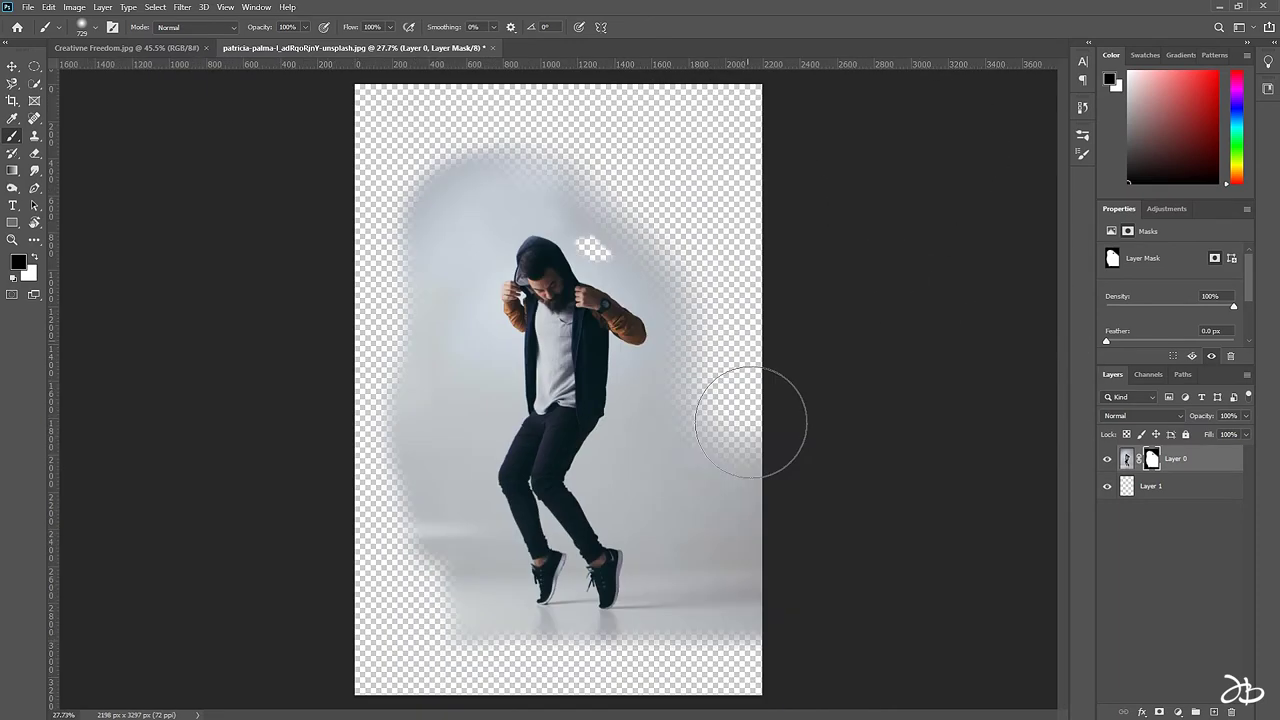
{"action": "left_click_drag", "start_coordinate": [748, 423], "coordinate": [377, 277]}
{"action": "scroll", "coordinate": [634, 206], "scroll_direction": "up", "scroll_amount": 5}
{"action": "scroll", "coordinate": [568, 400], "scroll_direction": "down", "scroll_amount": 3}
{"action": "scroll", "coordinate": [900, 406], "scroll_direction": "down", "scroll_amount": 3}
{"action": "scroll", "coordinate": [671, 534], "scroll_direction": "left", "scroll_amount": 3}
{"action": "scroll", "coordinate": [680, 398], "scroll_direction": "up", "scroll_amount": 5}
Zoom in close and paint the mask edge near the hood with the swapped colour.
{"action": "scroll", "coordinate": [680, 398], "scroll_direction": "up", "scroll_amount": 5}
{"action": "key", "text": "x"}
{"action": "left_click_drag", "start_coordinate": [429, 523], "coordinate": [514, 520]}
{"action": "scroll", "coordinate": [514, 520], "scroll_direction": "up", "scroll_amount": 2}
{"action": "key", "text": "c"}
{"action": "scroll", "coordinate": [509, 206], "scroll_direction": "up", "scroll_amount": 2}
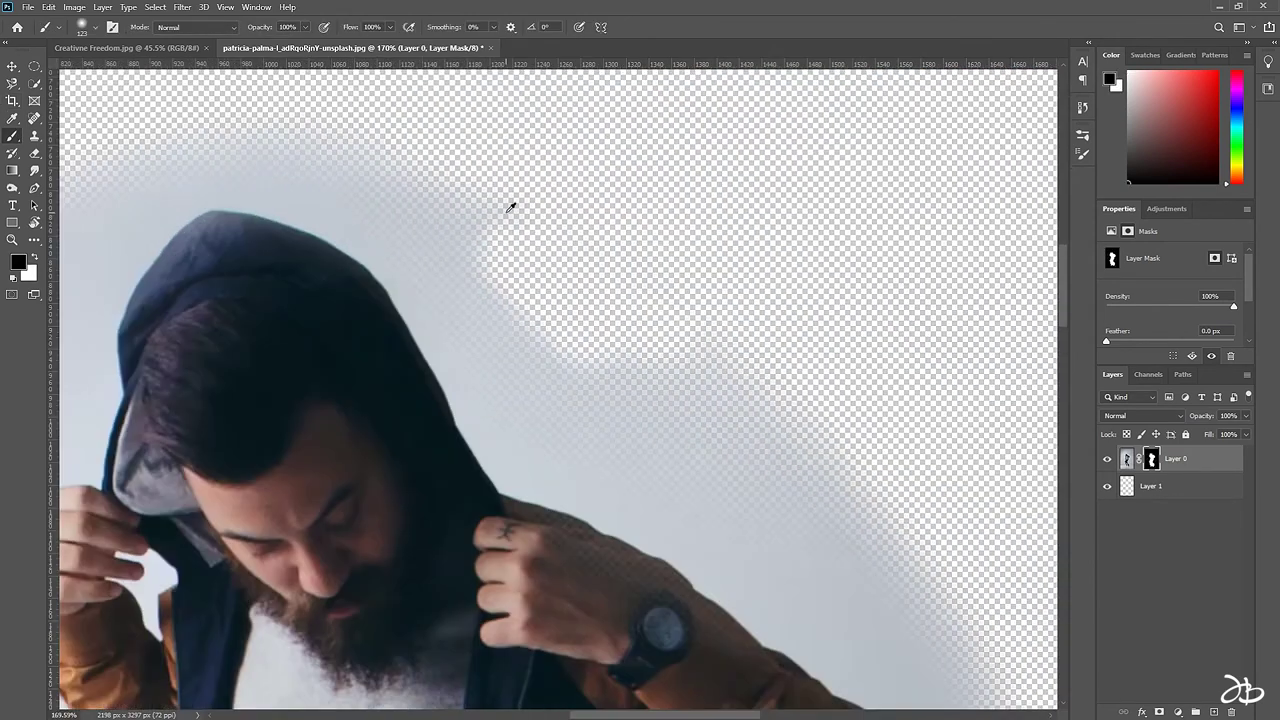
{"action": "key", "text": "b"}
{"action": "scroll", "coordinate": [409, 352], "scroll_direction": "up", "scroll_amount": 2}
{"action": "scroll", "coordinate": [580, 337], "scroll_direction": "up", "scroll_amount": 2}
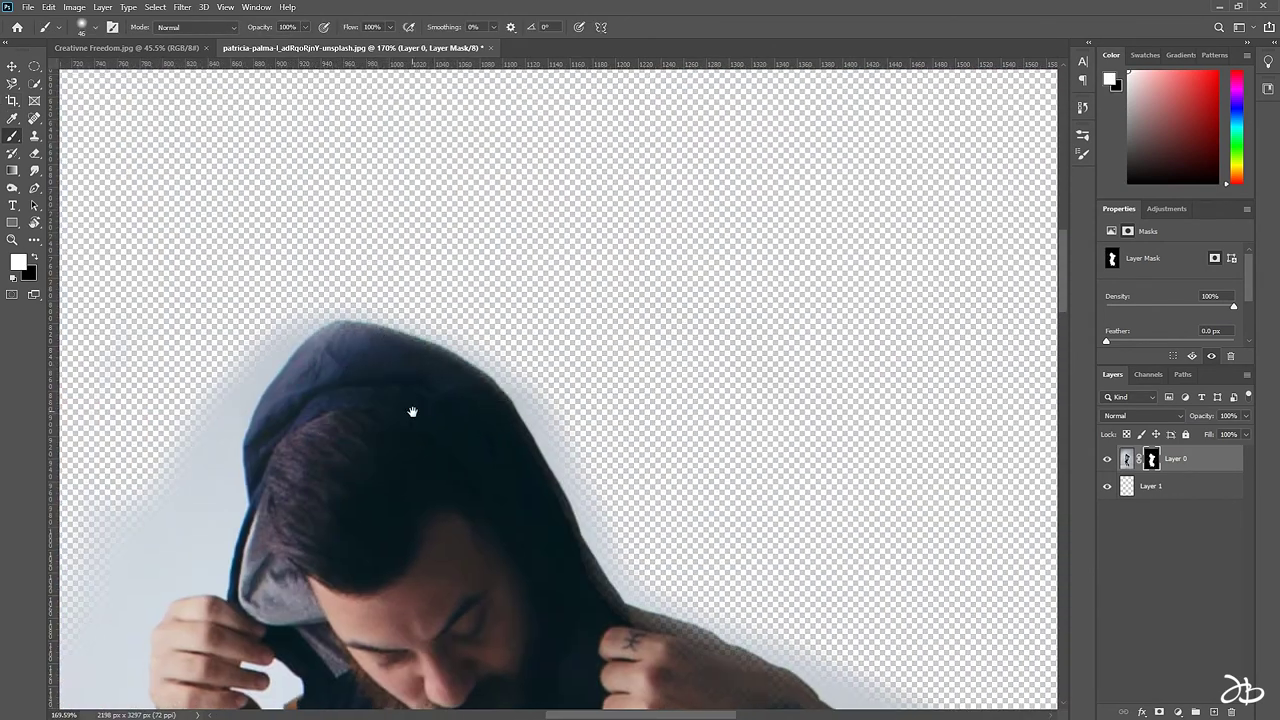
{"action": "scroll", "coordinate": [414, 411], "scroll_direction": "down", "scroll_amount": 3}
{"action": "scroll", "coordinate": [500, 430], "scroll_direction": "right", "scroll_amount": 2}
{"action": "scroll", "coordinate": [609, 463], "scroll_direction": "up", "scroll_amount": 2}
{"action": "scroll", "coordinate": [634, 466], "scroll_direction": "down", "scroll_amount": 3}
{"action": "scroll", "coordinate": [646, 283], "scroll_direction": "right", "scroll_amount": 2}
{"action": "scroll", "coordinate": [647, 283], "scroll_direction": "up", "scroll_amount": 2}
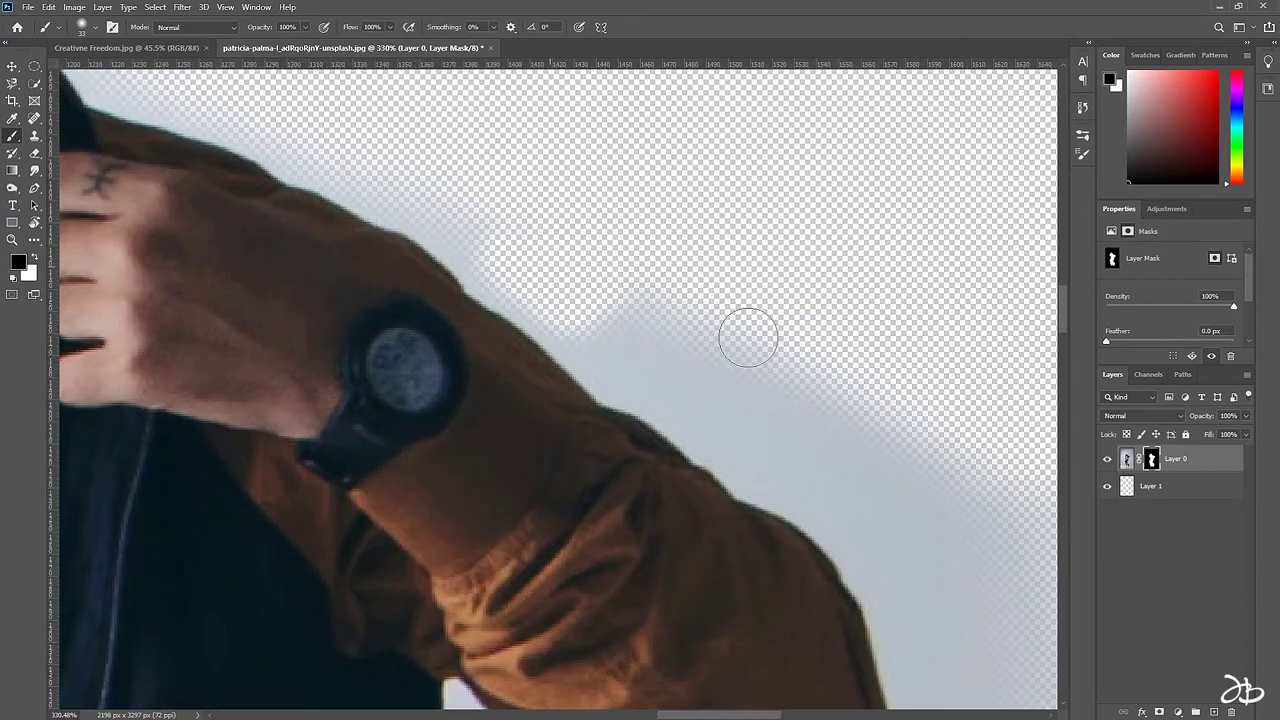
{"action": "scroll", "coordinate": [314, 306], "scroll_direction": "up", "scroll_amount": 3}
{"action": "scroll", "coordinate": [314, 306], "scroll_direction": "left", "scroll_amount": 3}
{"action": "scroll", "coordinate": [406, 209], "scroll_direction": "up", "scroll_amount": 2}
{"action": "scroll", "coordinate": [406, 209], "scroll_direction": "left", "scroll_amount": 2}
Switch back to black and refine the mask along the shirt and arm edges.
{"action": "key", "text": "x"}
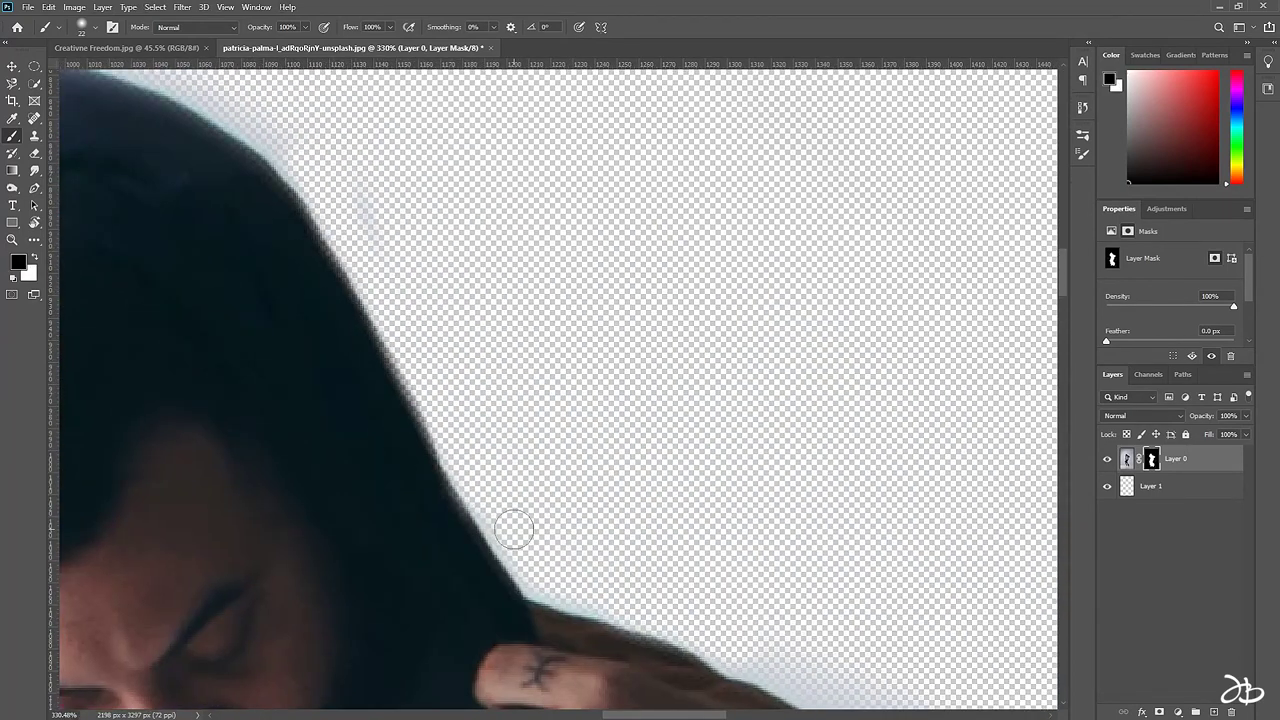
{"action": "scroll", "coordinate": [514, 529], "scroll_direction": "up", "scroll_amount": 2}
{"action": "scroll", "coordinate": [663, 443], "scroll_direction": "down", "scroll_amount": 3}
{"action": "scroll", "coordinate": [663, 443], "scroll_direction": "right", "scroll_amount": 2}
{"action": "scroll", "coordinate": [443, 400], "scroll_direction": "right", "scroll_amount": 3}
{"action": "scroll", "coordinate": [443, 400], "scroll_direction": "down", "scroll_amount": 2}
{"action": "scroll", "coordinate": [256, 327], "scroll_direction": "down", "scroll_amount": 2}
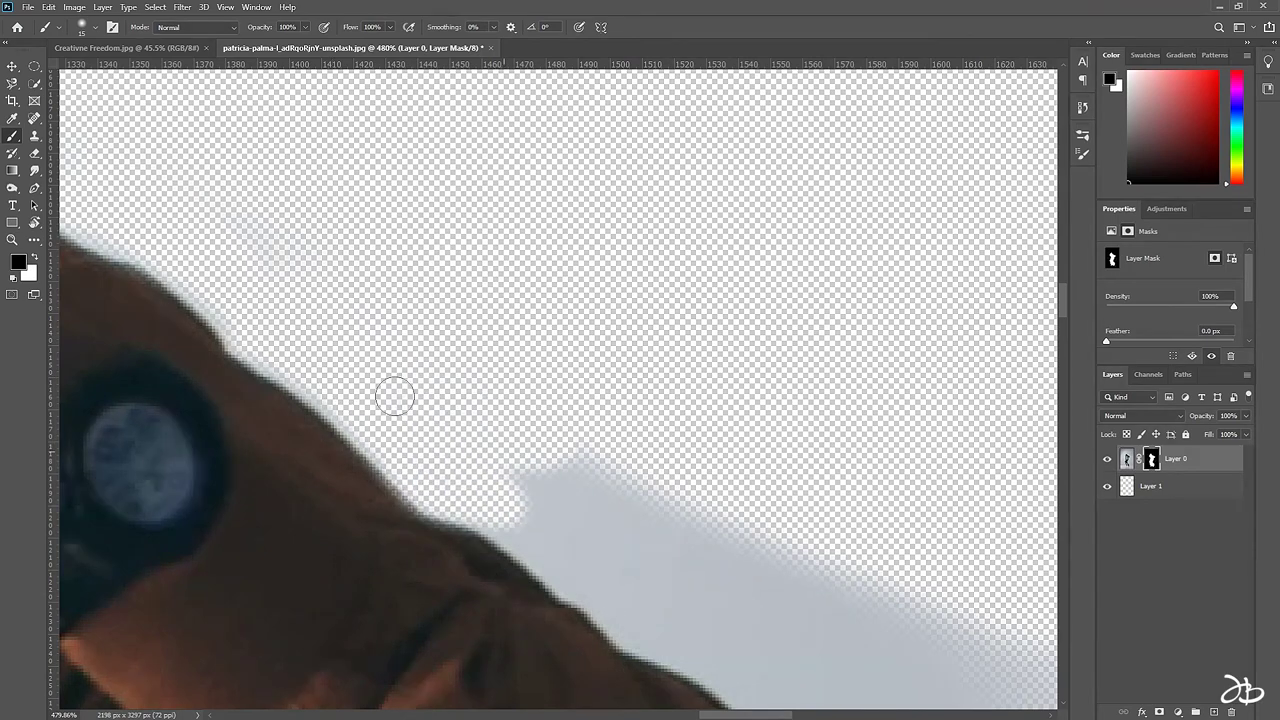
{"action": "scroll", "coordinate": [394, 394], "scroll_direction": "down", "scroll_amount": 3}
{"action": "scroll", "coordinate": [423, 457], "scroll_direction": "right", "scroll_amount": 2}
{"action": "scroll", "coordinate": [663, 457], "scroll_direction": "down", "scroll_amount": 2}
{"action": "scroll", "coordinate": [570, 652], "scroll_direction": "down", "scroll_amount": 2}
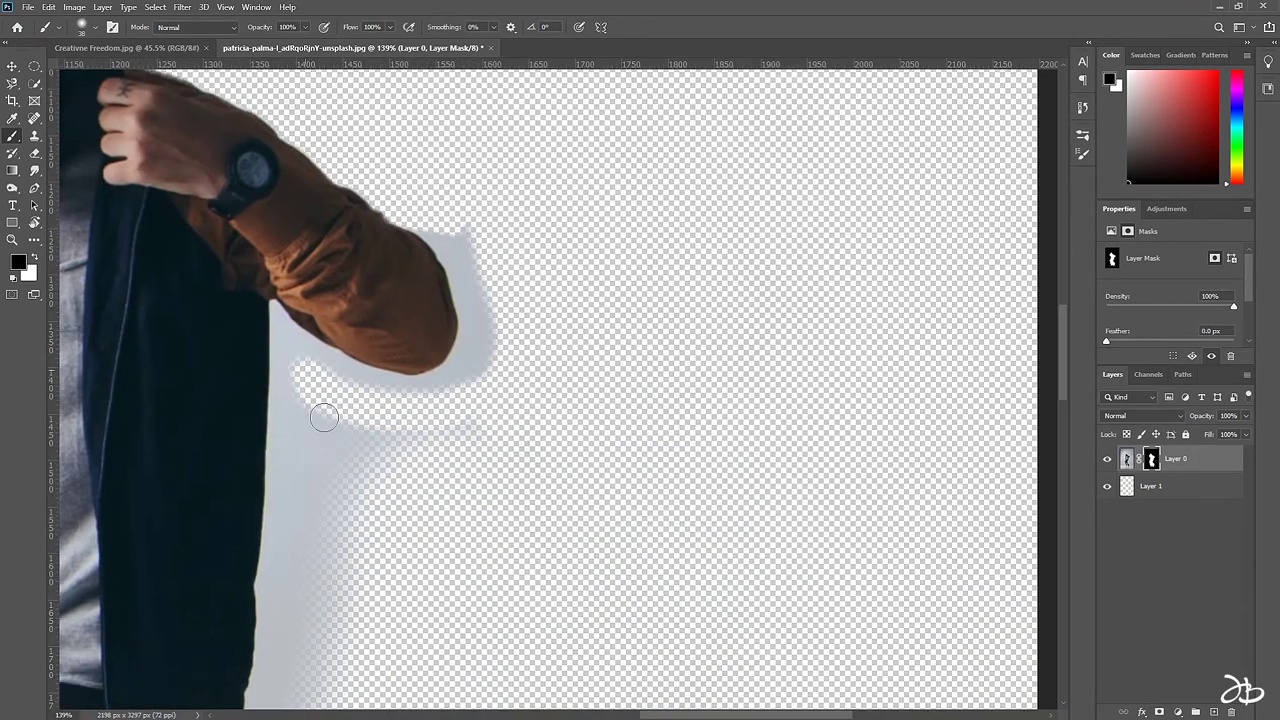
{"action": "scroll", "coordinate": [314, 424], "scroll_direction": "down", "scroll_amount": 3}
{"action": "scroll", "coordinate": [351, 666], "scroll_direction": "up", "scroll_amount": 3}
{"action": "scroll", "coordinate": [380, 337], "scroll_direction": "up", "scroll_amount": 2}
{"action": "scroll", "coordinate": [390, 360], "scroll_direction": "down", "scroll_amount": 2}
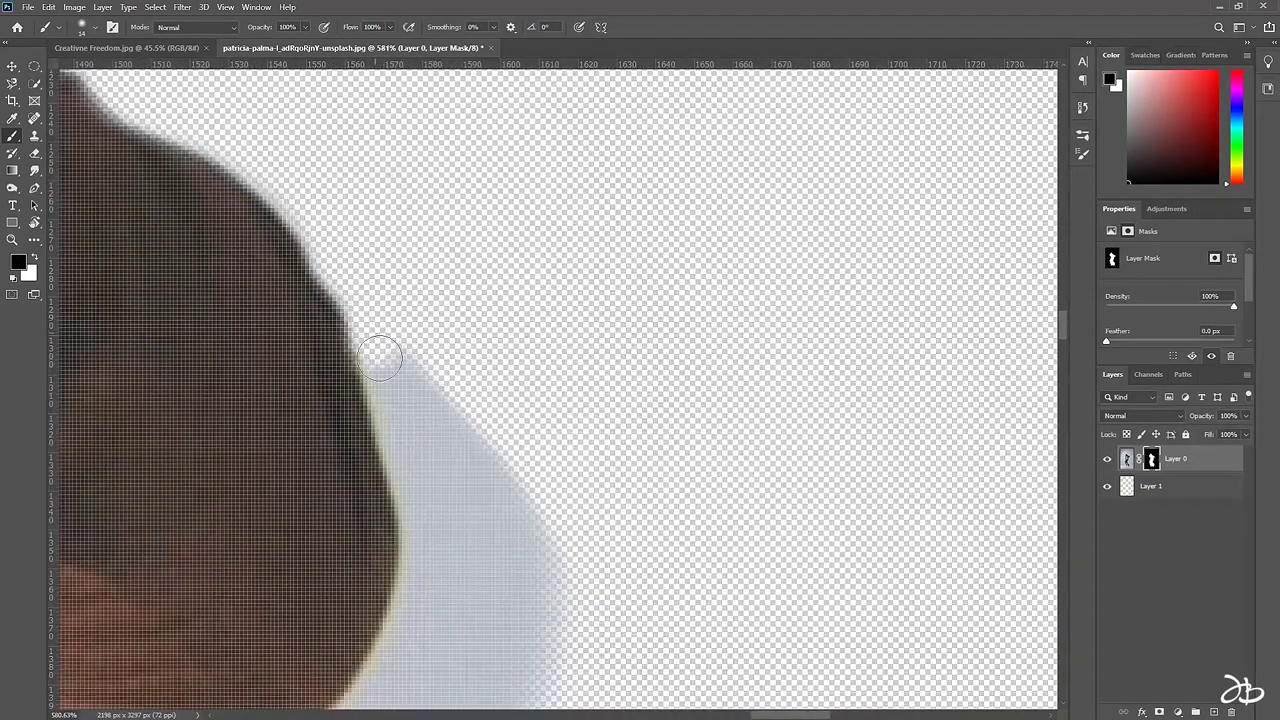
{"action": "scroll", "coordinate": [370, 560], "scroll_direction": "down", "scroll_amount": 3}
{"action": "scroll", "coordinate": [450, 515], "scroll_direction": "left", "scroll_amount": 5}
{"action": "left_click_drag", "start_coordinate": [517, 508], "coordinate": [471, 409]}
{"action": "scroll", "coordinate": [460, 500], "scroll_direction": "down", "scroll_amount": 3}
{"action": "scroll", "coordinate": [501, 692], "scroll_direction": "left", "scroll_amount": 3}
{"action": "scroll", "coordinate": [569, 214], "scroll_direction": "down", "scroll_amount": 2}
{"action": "scroll", "coordinate": [606, 391], "scroll_direction": "up", "scroll_amount": 2}
{"action": "scroll", "coordinate": [531, 583], "scroll_direction": "down", "scroll_amount": 3}
{"action": "scroll", "coordinate": [667, 637], "scroll_direction": "left", "scroll_amount": 2}
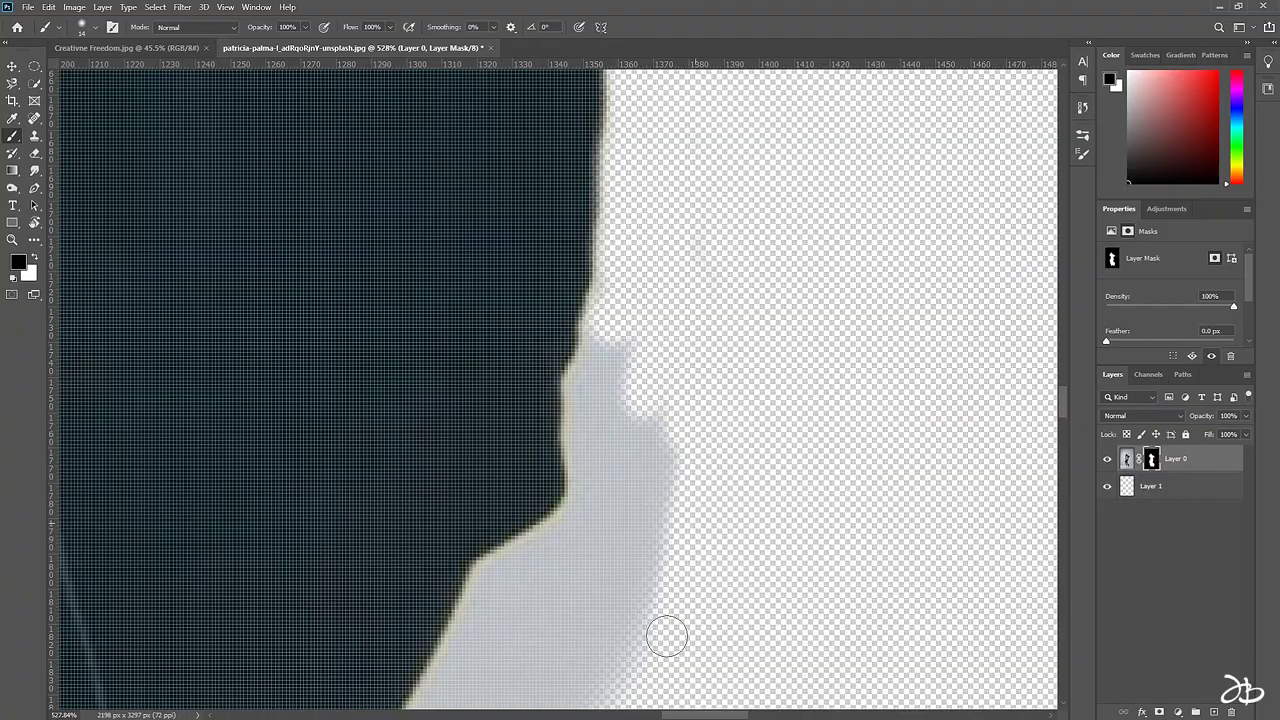
{"action": "scroll", "coordinate": [612, 425], "scroll_direction": "down", "scroll_amount": 3}
{"action": "scroll", "coordinate": [517, 654], "scroll_direction": "left", "scroll_amount": 2}
{"action": "scroll", "coordinate": [791, 337], "scroll_direction": "right", "scroll_amount": 2}
Paint black on the mask to hide the light fringe along the collar, neck and diagonal edge.
{"action": "scroll", "coordinate": [780, 477], "scroll_direction": "up", "scroll_amount": 3}
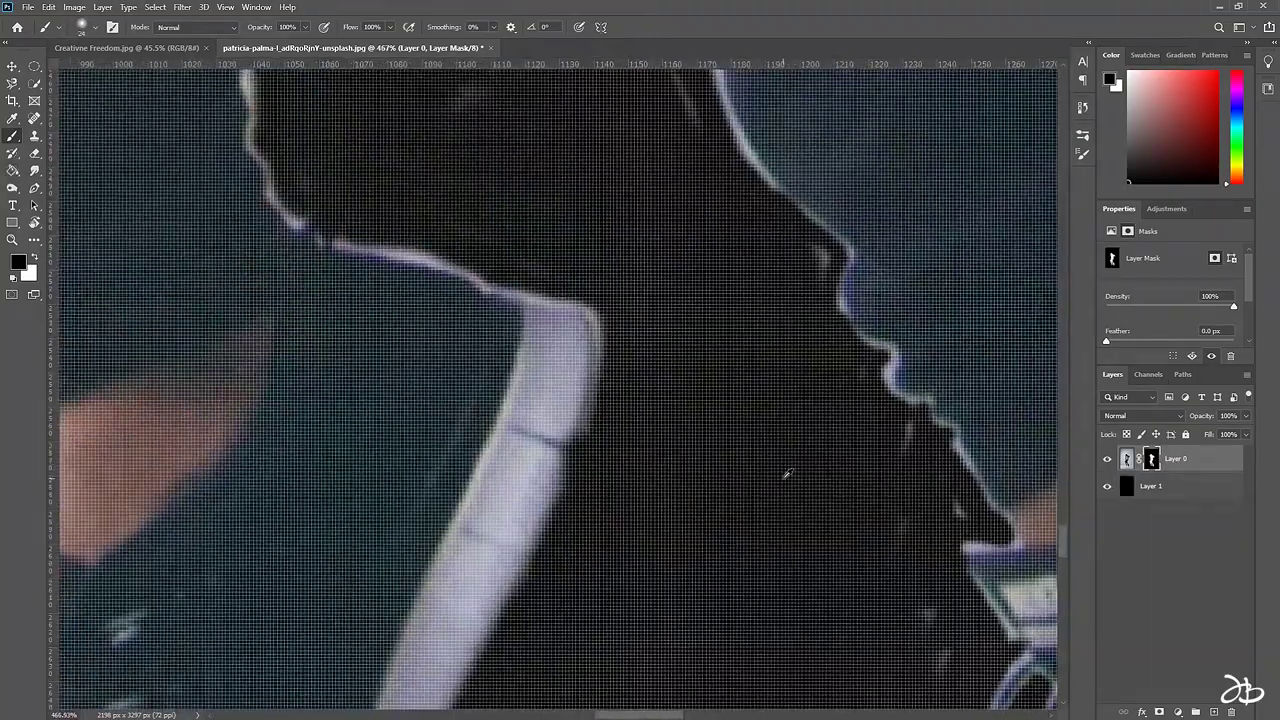
{"action": "scroll", "coordinate": [748, 657], "scroll_direction": "up", "scroll_amount": 2}
{"action": "scroll", "coordinate": [748, 657], "scroll_direction": "left", "scroll_amount": 2}
{"action": "mouse_move", "coordinate": [748, 657]}
{"action": "left_mouse_down"}
{"action": "mouse_move", "coordinate": [608, 471]}
{"action": "mouse_move", "coordinate": [470, 452]}
{"action": "left_mouse_up"}
{"action": "scroll", "coordinate": [891, 628], "scroll_direction": "up", "scroll_amount": 3}
{"action": "scroll", "coordinate": [891, 628], "scroll_direction": "left", "scroll_amount": 2}
{"action": "mouse_move", "coordinate": [445, 165]}
{"action": "left_mouse_down"}
{"action": "mouse_move", "coordinate": [462, 285]}
{"action": "mouse_move", "coordinate": [551, 465]}
{"action": "mouse_move", "coordinate": [608, 657]}
{"action": "left_mouse_up"}
{"action": "scroll", "coordinate": [591, 426], "scroll_direction": "down", "scroll_amount": 2}
{"action": "scroll", "coordinate": [486, 220], "scroll_direction": "up", "scroll_amount": 2}
{"action": "left_click_drag", "start_coordinate": [486, 220], "coordinate": [766, 571]}
Mask out the leftover background along the shoe collar edge.
{"action": "scroll", "coordinate": [766, 571], "scroll_direction": "down", "scroll_amount": 3}
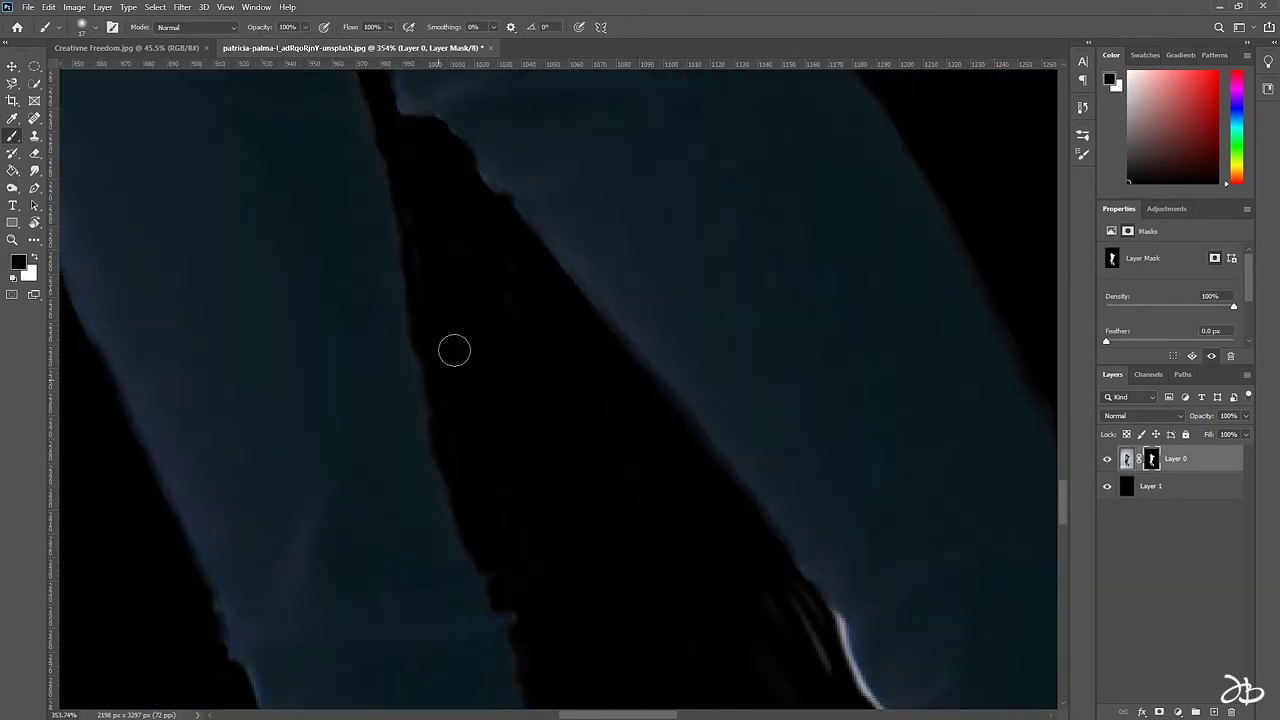
{"action": "scroll", "coordinate": [451, 349], "scroll_direction": "down", "scroll_amount": 3}
{"action": "scroll", "coordinate": [686, 349], "scroll_direction": "up", "scroll_amount": 3}
{"action": "scroll", "coordinate": [429, 391], "scroll_direction": "up", "scroll_amount": 2}
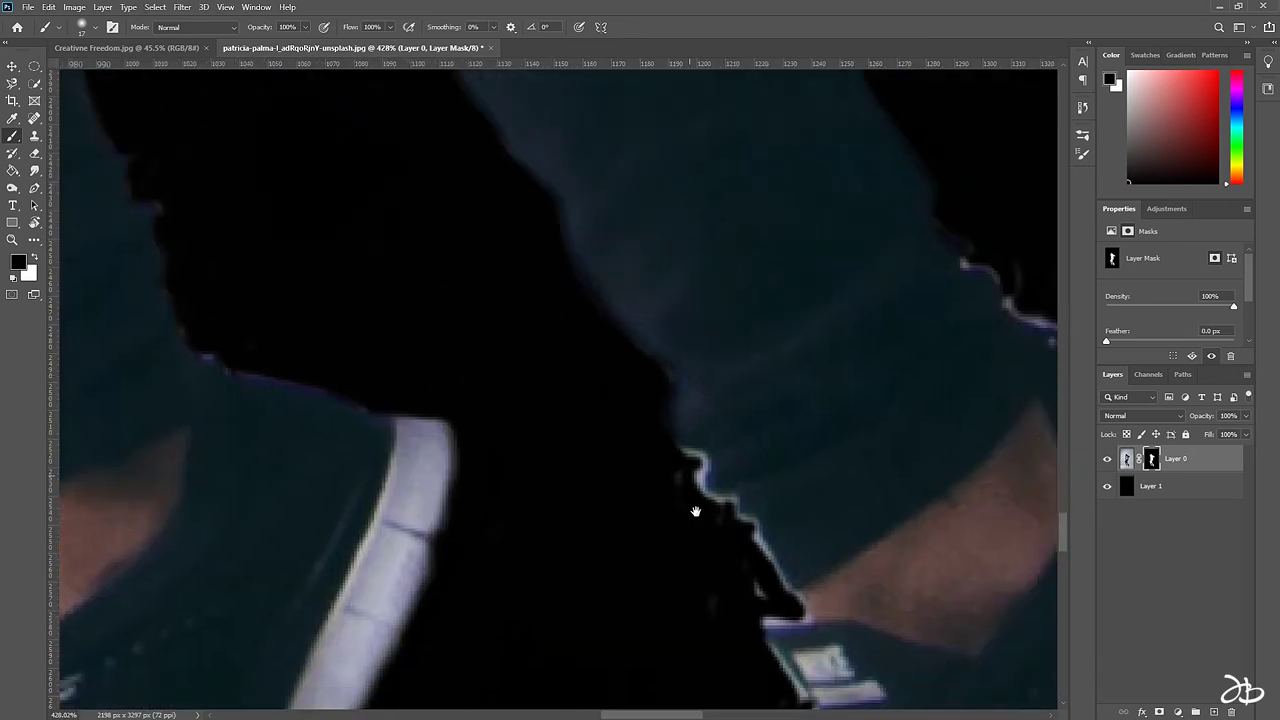
{"action": "scroll", "coordinate": [563, 364], "scroll_direction": "up", "scroll_amount": 2}
{"action": "left_click_drag", "start_coordinate": [563, 364], "coordinate": [625, 455]}
{"action": "scroll", "coordinate": [497, 349], "scroll_direction": "down", "scroll_amount": 2}
{"action": "scroll", "coordinate": [563, 429], "scroll_direction": "down", "scroll_amount": 2}
{"action": "scroll", "coordinate": [603, 391], "scroll_direction": "up", "scroll_amount": 4}
{"action": "left_click_drag", "start_coordinate": [603, 391], "coordinate": [645, 497]}
Mask out the background along the shoe and shoelace edges, then fit the image on screen.
{"action": "scroll", "coordinate": [645, 497], "scroll_direction": "down", "scroll_amount": 3}
{"action": "scroll", "coordinate": [620, 457], "scroll_direction": "right", "scroll_amount": 2}
{"action": "mouse_move", "coordinate": [526, 600]}
{"action": "left_mouse_down"}
{"action": "mouse_move", "coordinate": [574, 426]}
{"action": "mouse_move", "coordinate": [530, 326]}
{"action": "mouse_move", "coordinate": [463, 306]}
{"action": "mouse_move", "coordinate": [470, 210]}
{"action": "left_mouse_up"}
{"action": "scroll", "coordinate": [443, 434], "scroll_direction": "down", "scroll_amount": 3}
{"action": "scroll", "coordinate": [443, 434], "scroll_direction": "up", "scroll_amount": 3}
{"action": "left_click_drag", "start_coordinate": [560, 350], "coordinate": [505, 460]}
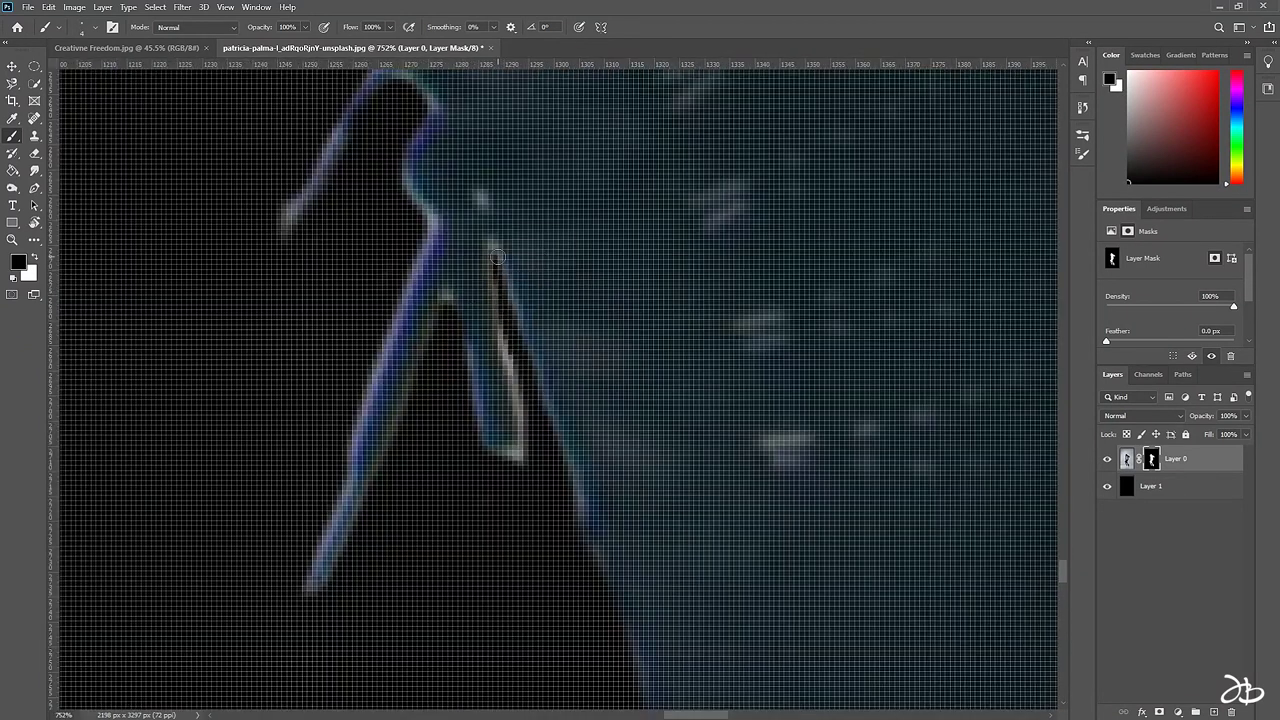
{"action": "scroll", "coordinate": [788, 379], "scroll_direction": "down", "scroll_amount": 3}
{"action": "key", "text": "ctrl+0"}
{"action": "key", "text": "m"}
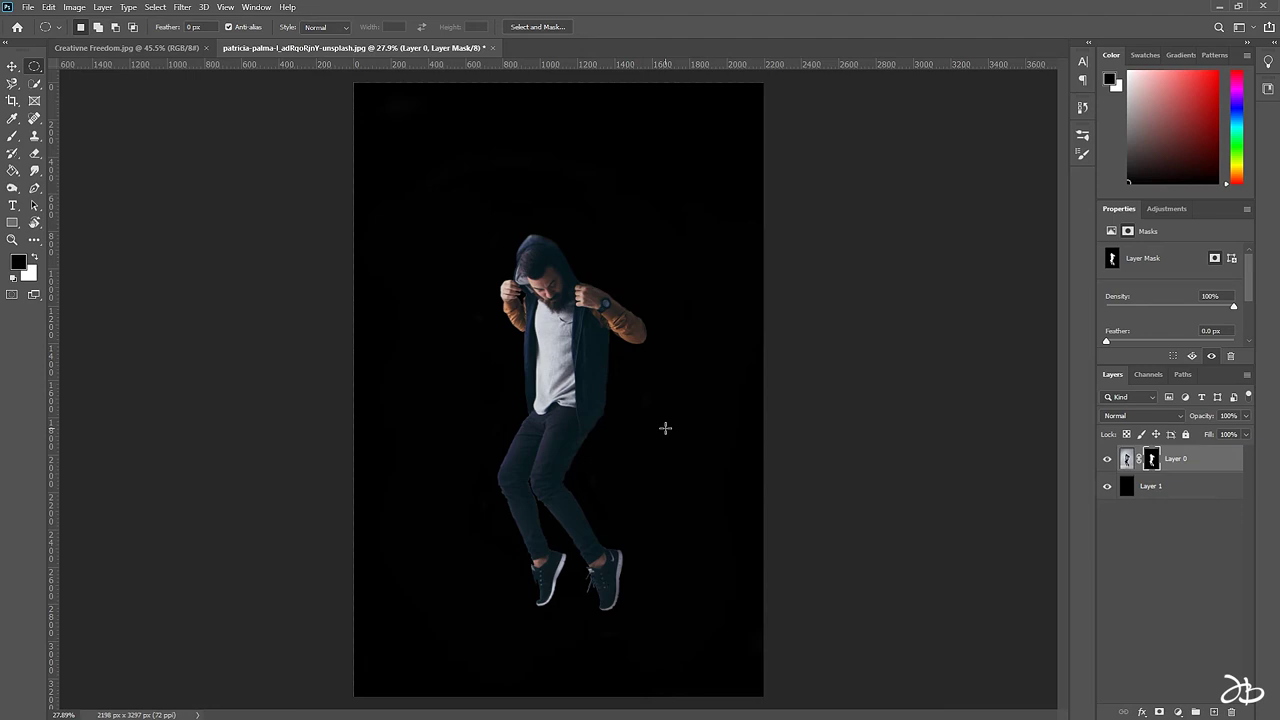
Hide black Layer 1 to view the dancer over transparency and zoom in on the head.
{"action": "left_click", "coordinate": [1106, 486]}
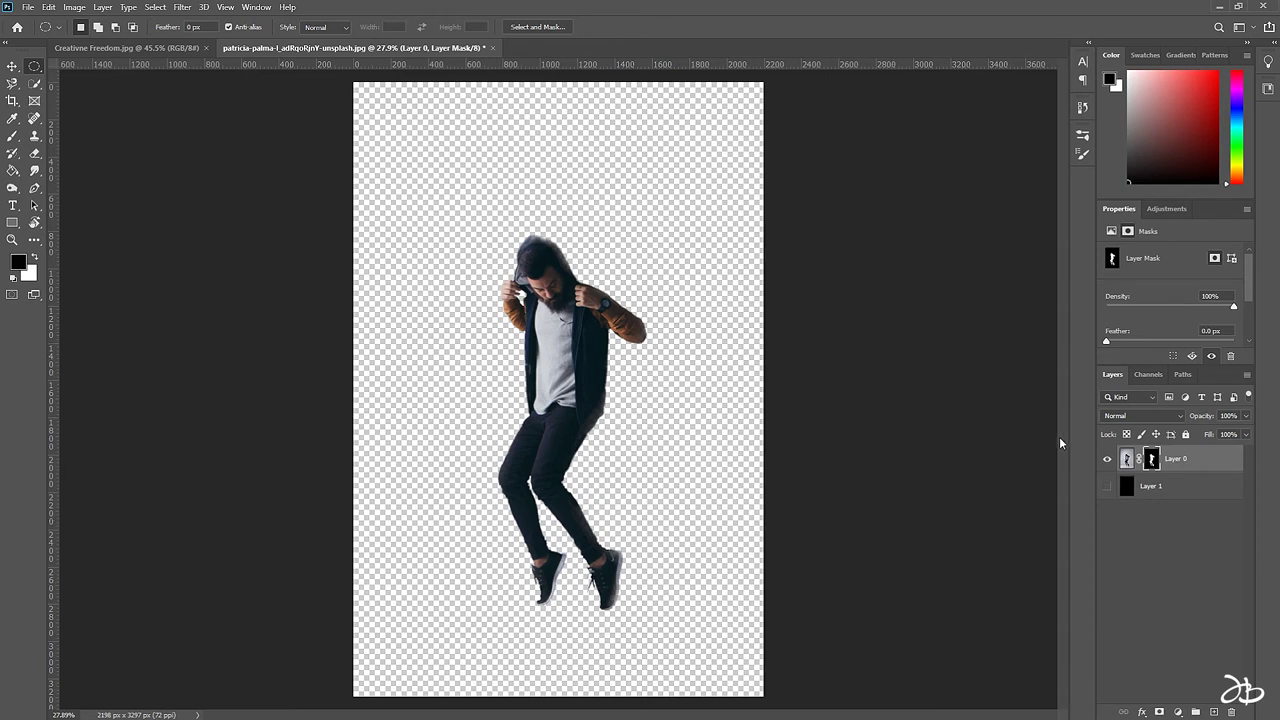
{"action": "key", "text": "b"}
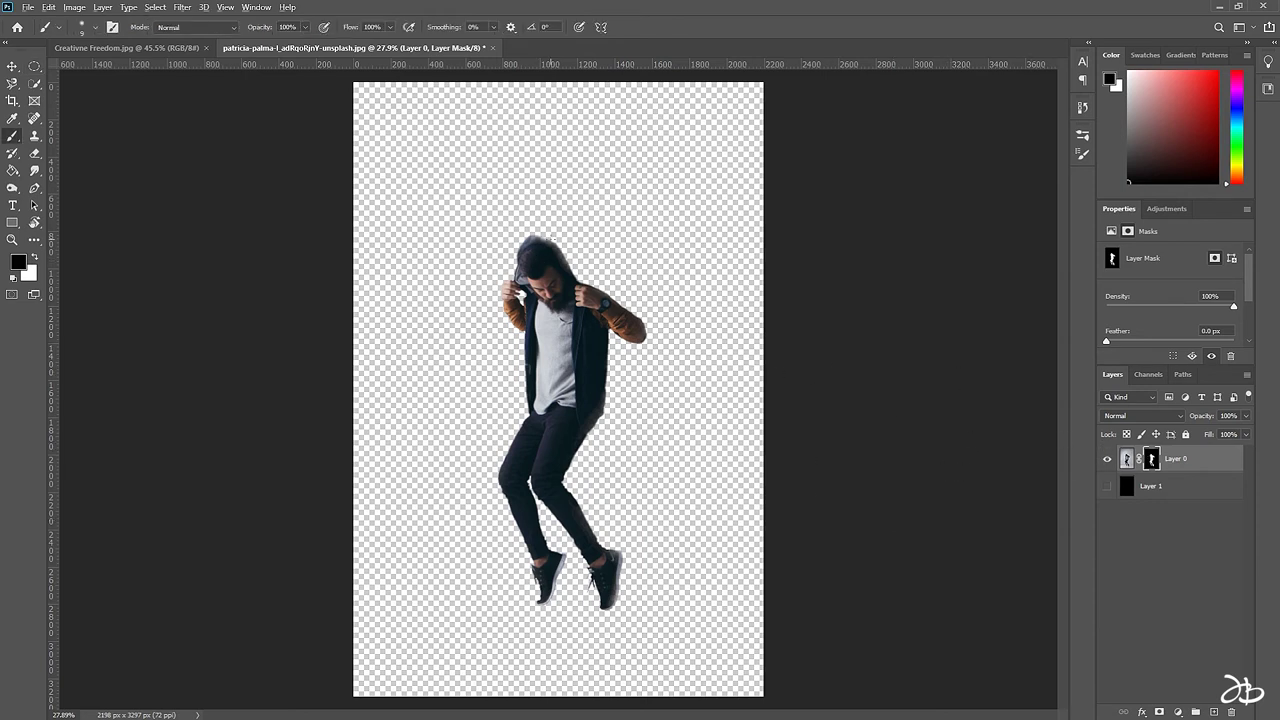
{"action": "scroll", "coordinate": [550, 240], "scroll_direction": "up", "scroll_amount": 3}
{"action": "scroll", "coordinate": [550, 240], "scroll_direction": "up", "scroll_amount": 2}
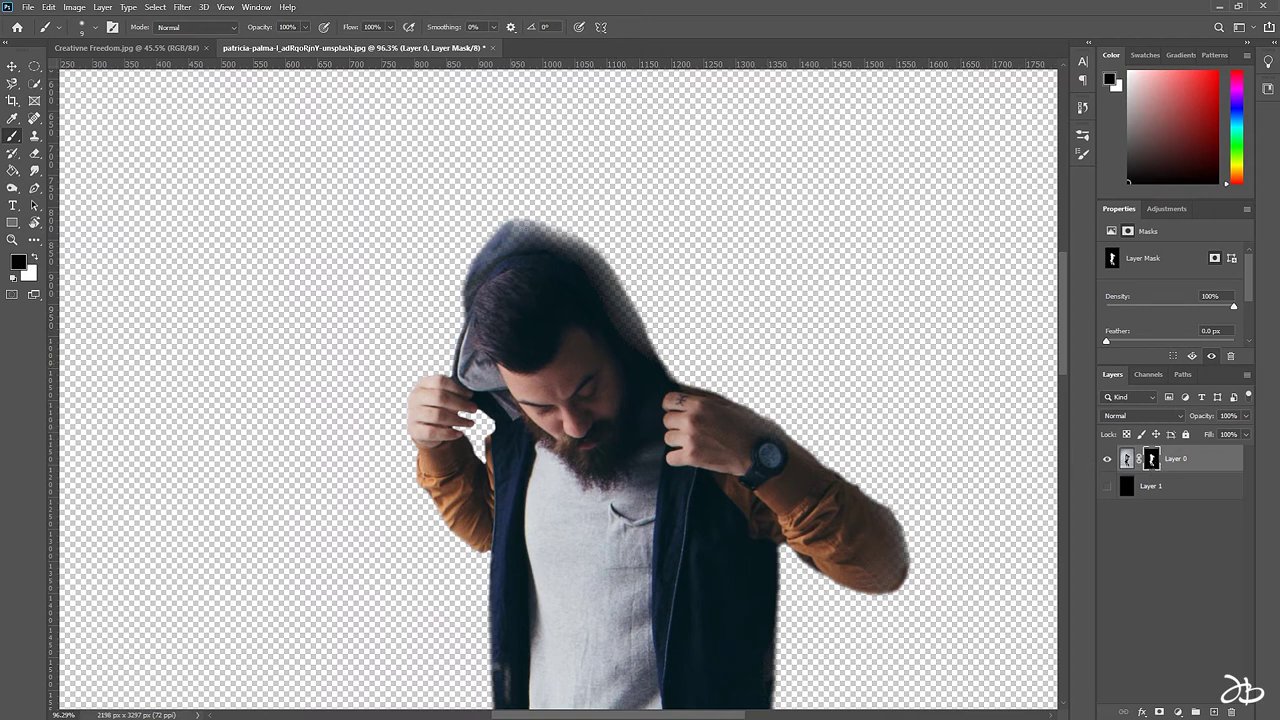
Paint white on the mask to restore the top and right edges of the hood.
{"action": "scroll", "coordinate": [634, 266], "scroll_direction": "up", "scroll_amount": 2}
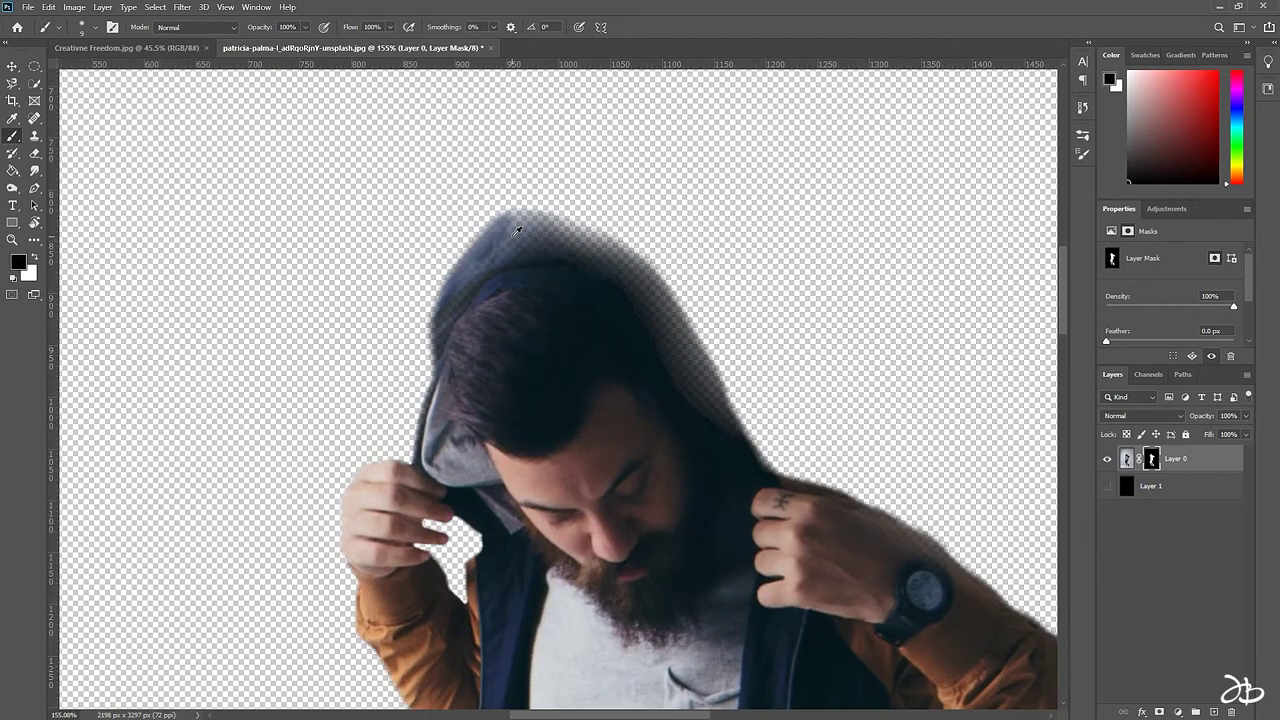
{"action": "left_click", "coordinate": [33, 259]}
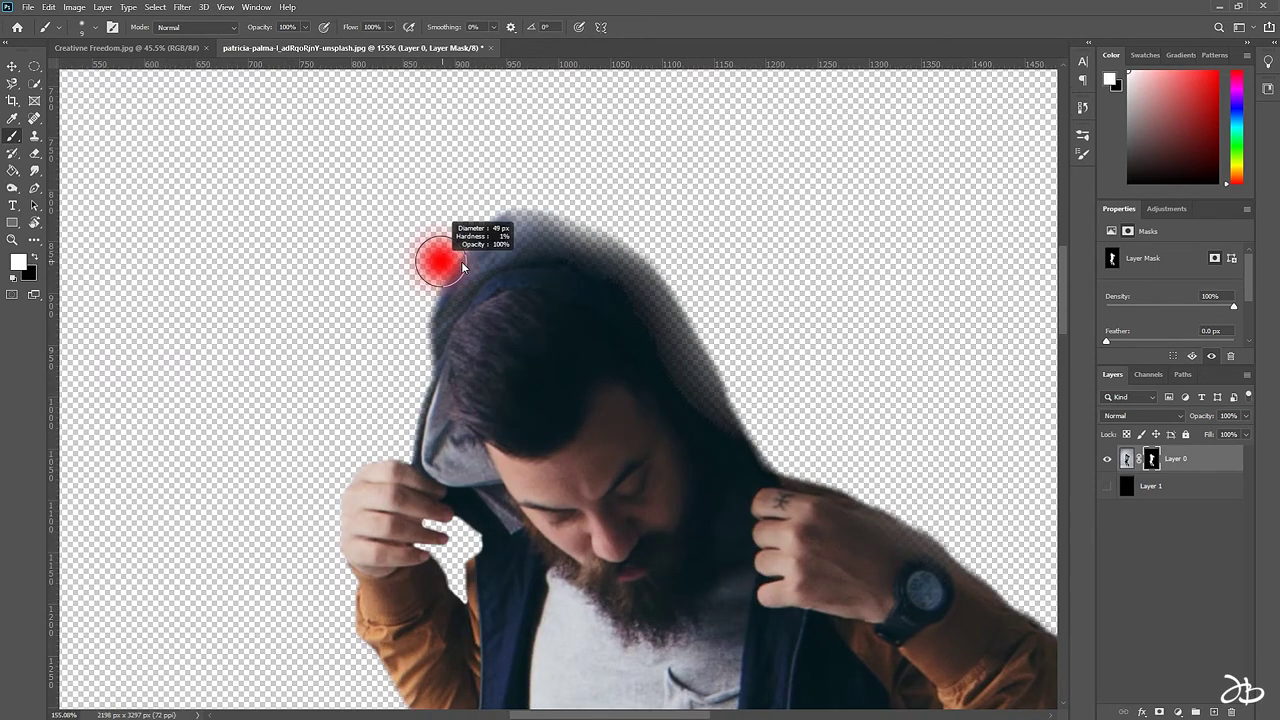
{"action": "mouse_move", "coordinate": [465, 260]}
{"action": "left_mouse_down"}
{"action": "mouse_move", "coordinate": [590, 255]}
{"action": "mouse_move", "coordinate": [543, 243]}
{"action": "mouse_move", "coordinate": [594, 251]}
{"action": "mouse_move", "coordinate": [640, 297]}
{"action": "mouse_move", "coordinate": [705, 412]}
{"action": "left_mouse_up"}
{"action": "scroll", "coordinate": [705, 412], "scroll_direction": "up", "scroll_amount": 2}
{"action": "mouse_move", "coordinate": [646, 294]}
{"action": "left_mouse_down"}
{"action": "mouse_move", "coordinate": [729, 457]}
{"action": "mouse_move", "coordinate": [646, 272]}
{"action": "mouse_move", "coordinate": [583, 206]}
{"action": "mouse_move", "coordinate": [457, 149]}
{"action": "mouse_move", "coordinate": [594, 217]}
{"action": "mouse_move", "coordinate": [554, 180]}
{"action": "mouse_move", "coordinate": [364, 241]}
{"action": "mouse_move", "coordinate": [340, 300]}
{"action": "mouse_move", "coordinate": [325, 260]}
{"action": "mouse_move", "coordinate": [300, 350]}
{"action": "mouse_move", "coordinate": [290, 478]}
{"action": "mouse_move", "coordinate": [357, 280]}
{"action": "mouse_move", "coordinate": [606, 329]}
{"action": "left_mouse_up"}
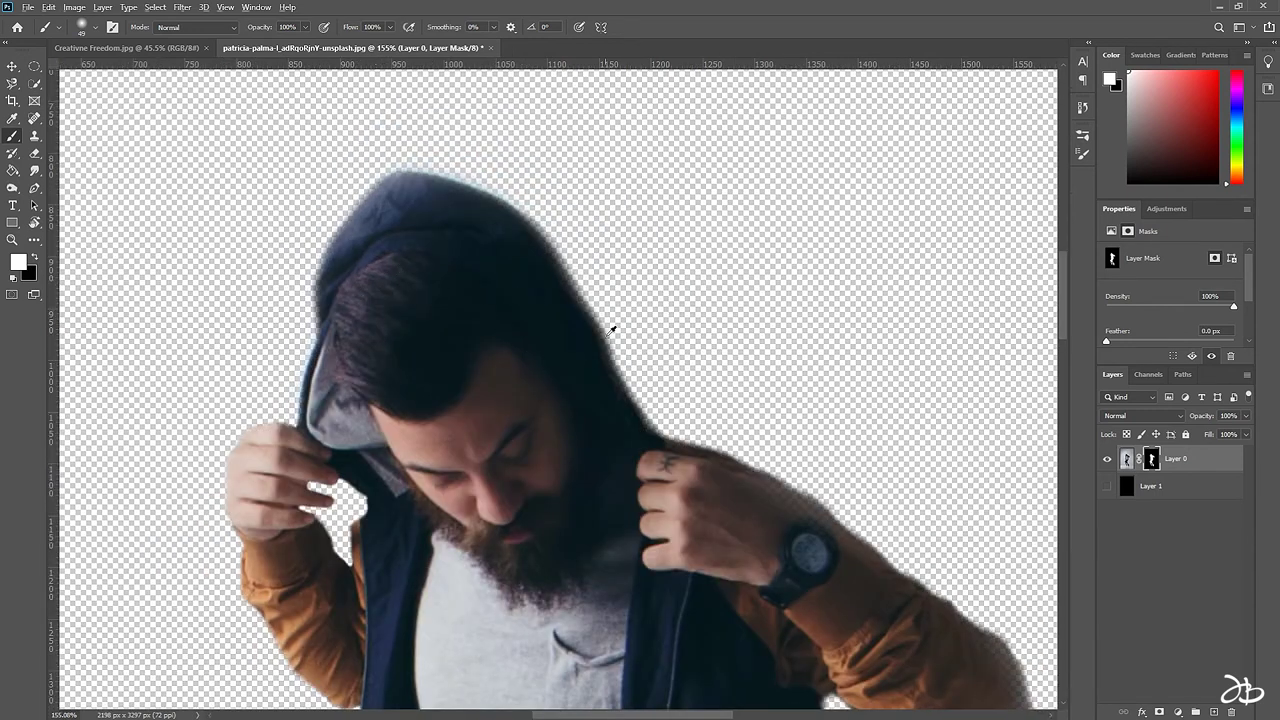
{"action": "mouse_move", "coordinate": [465, 227]}
{"action": "left_mouse_down"}
{"action": "mouse_move", "coordinate": [563, 314]}
{"action": "mouse_move", "coordinate": [451, 200]}
{"action": "mouse_move", "coordinate": [300, 130]}
{"action": "mouse_move", "coordinate": [380, 143]}
{"action": "mouse_move", "coordinate": [486, 194]}
{"action": "mouse_move", "coordinate": [600, 350]}
{"action": "left_mouse_up"}
Make the faded wrist edge solid again with white, then switch back to black.
{"action": "scroll", "coordinate": [600, 350], "scroll_direction": "down", "scroll_amount": 2}
{"action": "scroll", "coordinate": [620, 400], "scroll_direction": "down", "scroll_amount": 2}
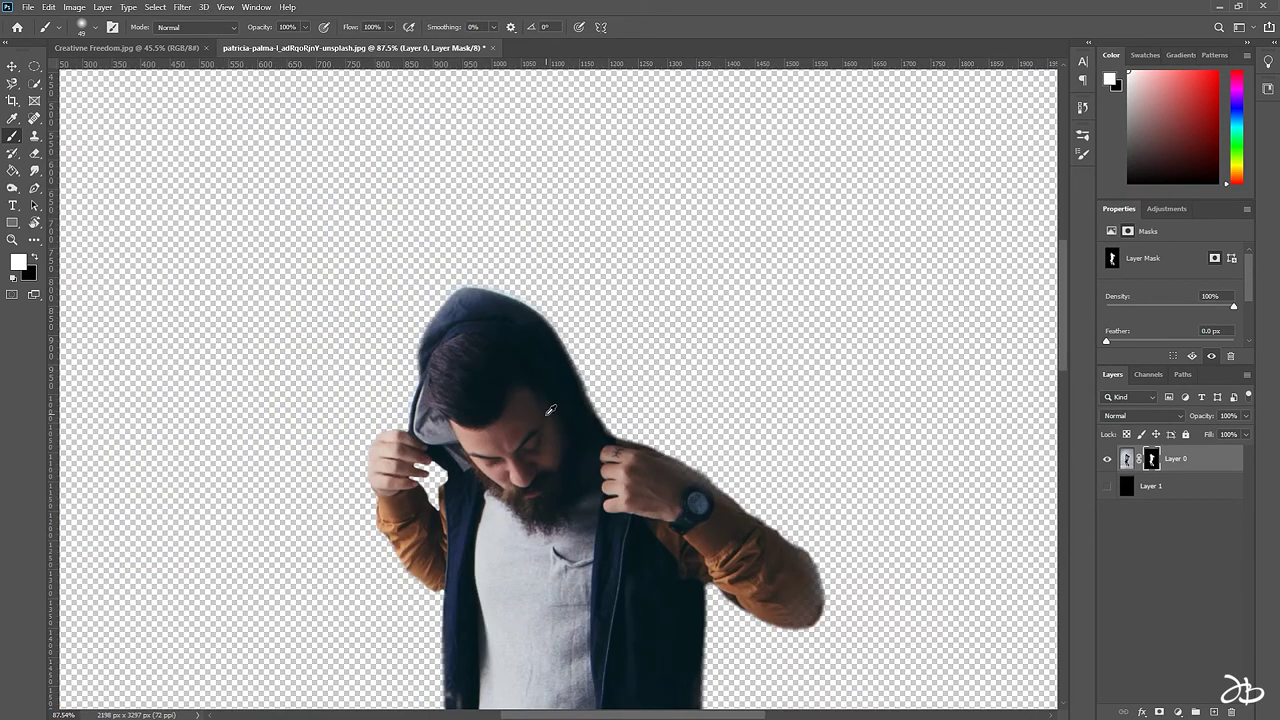
{"action": "scroll", "coordinate": [679, 477], "scroll_direction": "up", "scroll_amount": 2}
{"action": "scroll", "coordinate": [679, 477], "scroll_direction": "up", "scroll_amount": 3}
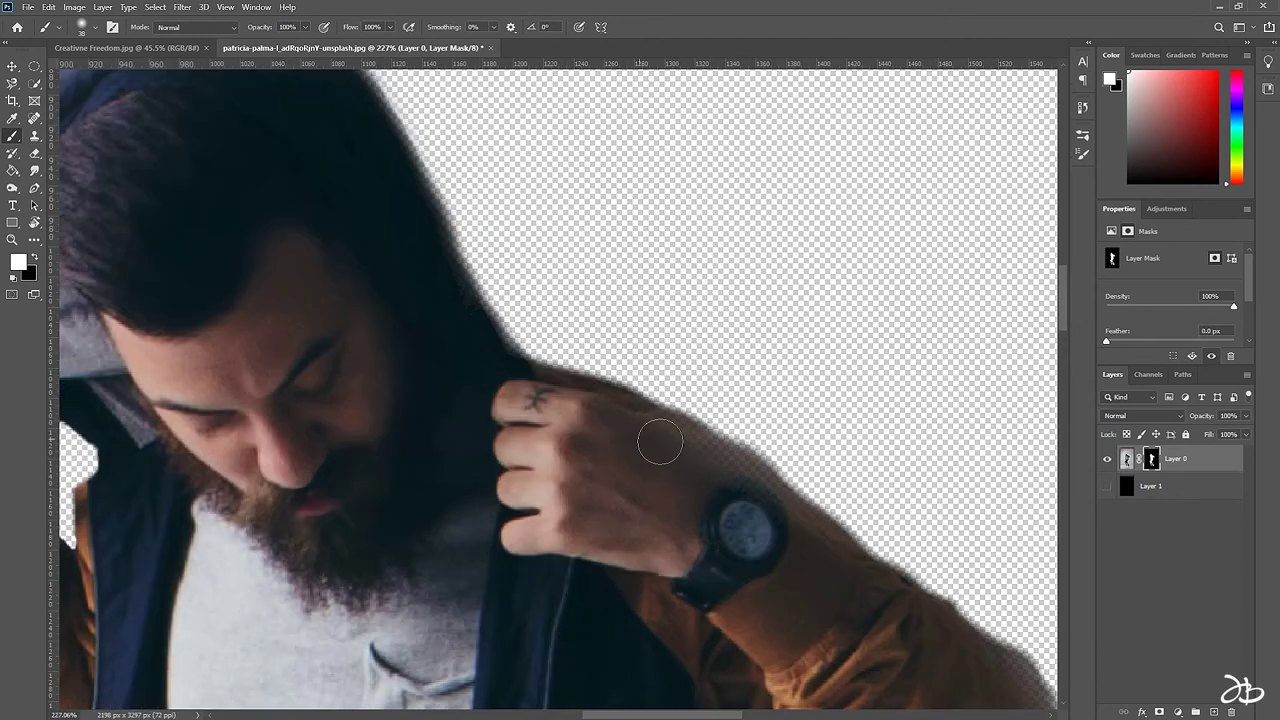
{"action": "mouse_move", "coordinate": [677, 444]}
{"action": "left_mouse_down"}
{"action": "mouse_move", "coordinate": [750, 480]}
{"action": "mouse_move", "coordinate": [729, 457]}
{"action": "mouse_move", "coordinate": [779, 521]}
{"action": "left_mouse_up"}
{"action": "scroll", "coordinate": [800, 549], "scroll_direction": "down", "scroll_amount": 2}
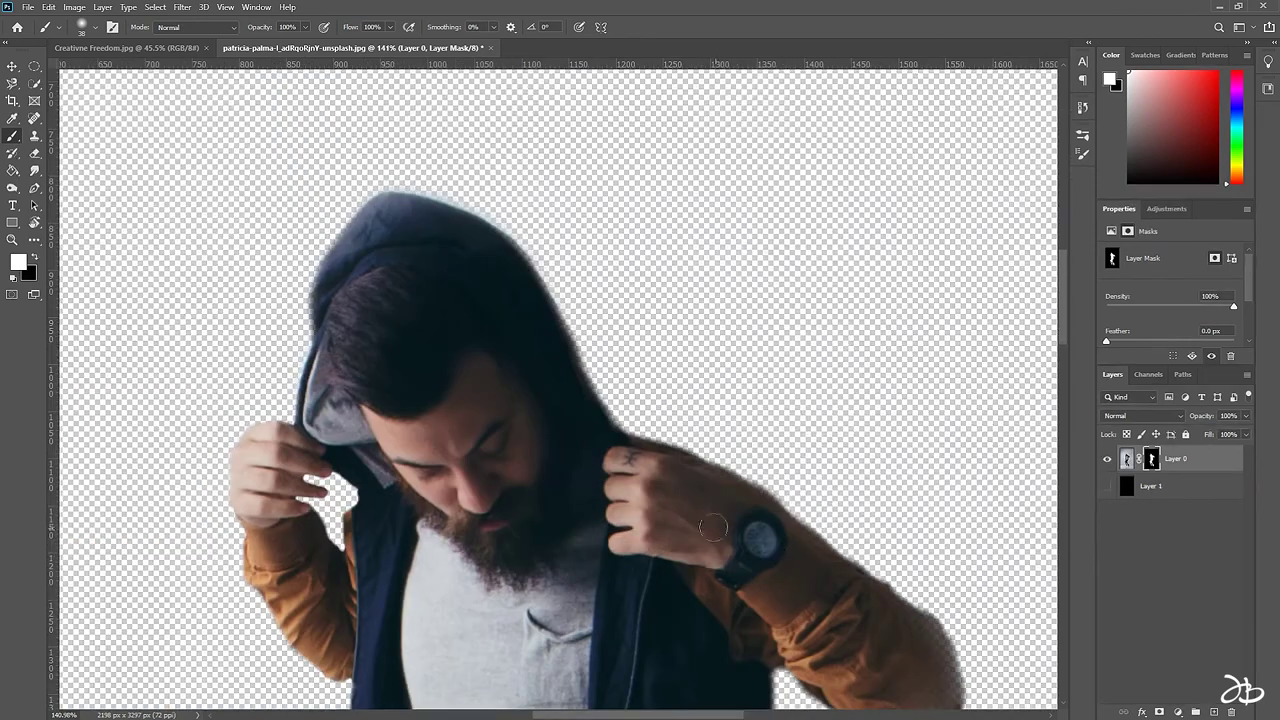
{"action": "scroll", "coordinate": [614, 410], "scroll_direction": "up", "scroll_amount": 1}
{"action": "scroll", "coordinate": [614, 410], "scroll_direction": "down", "scroll_amount": 1}
{"action": "scroll", "coordinate": [700, 470], "scroll_direction": "down", "scroll_amount": 1}
{"action": "scroll", "coordinate": [811, 528], "scroll_direction": "up", "scroll_amount": 2}
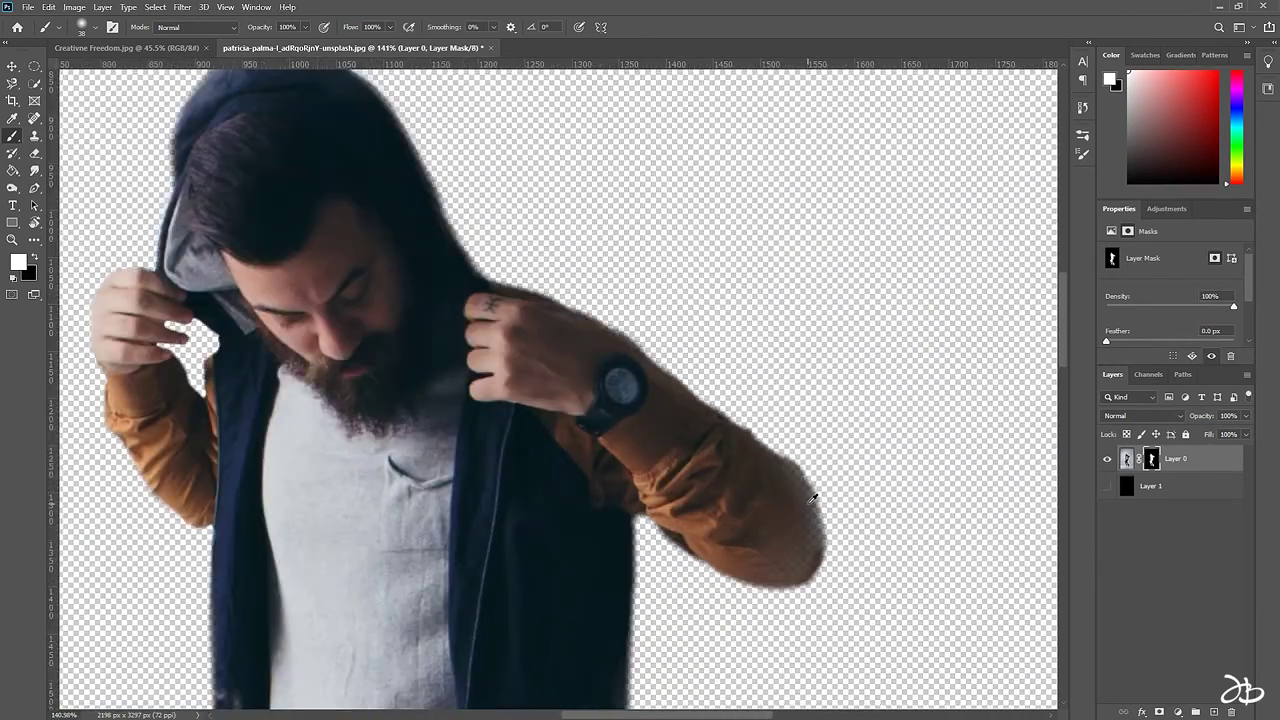
{"action": "key", "text": "x"}
{"action": "scroll", "coordinate": [811, 542], "scroll_direction": "up", "scroll_amount": 2}
{"action": "scroll", "coordinate": [808, 509], "scroll_direction": "down", "scroll_amount": 3}
Show Layer 1, paint away the white halo above the hood, then select Layer 0's image.
{"action": "left_click", "coordinate": [1106, 486]}
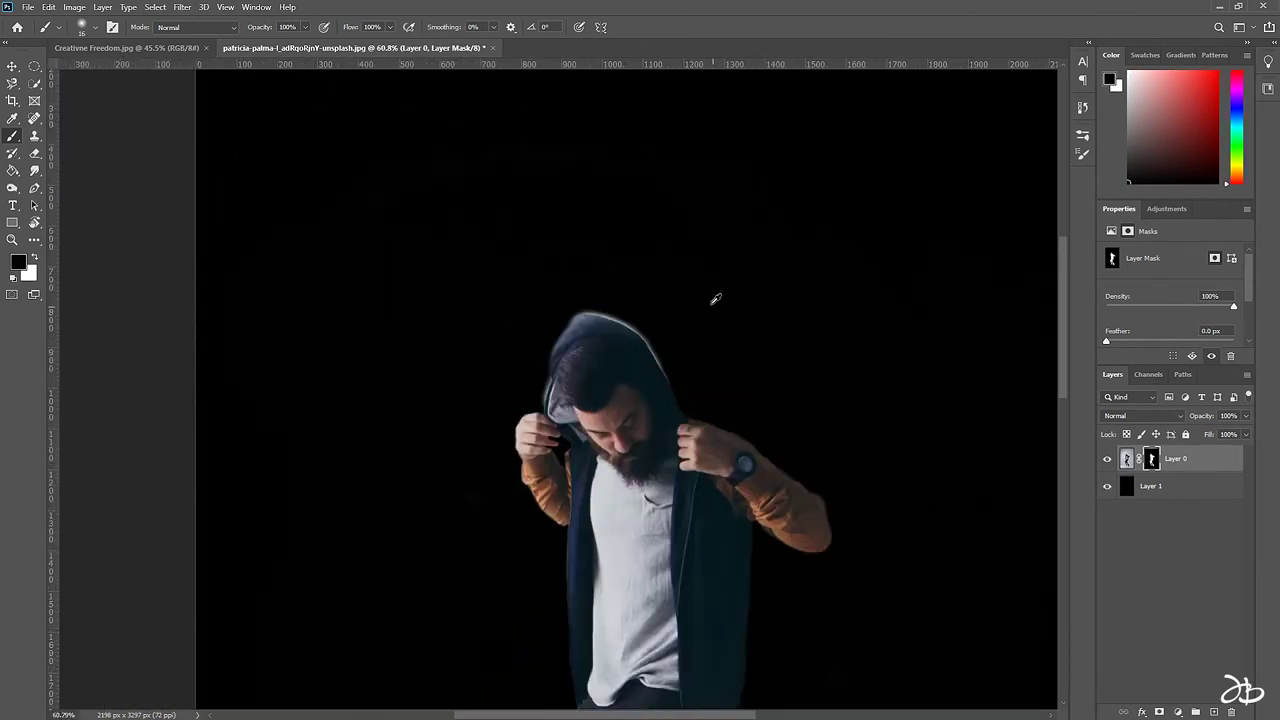
{"action": "scroll", "coordinate": [518, 302], "scroll_direction": "up", "scroll_amount": 3}
{"action": "left_click_drag", "start_coordinate": [518, 302], "coordinate": [549, 343]}
{"action": "scroll", "coordinate": [600, 400], "scroll_direction": "up", "scroll_amount": 2}
{"action": "left_click_drag", "start_coordinate": [648, 460], "coordinate": [663, 489]}
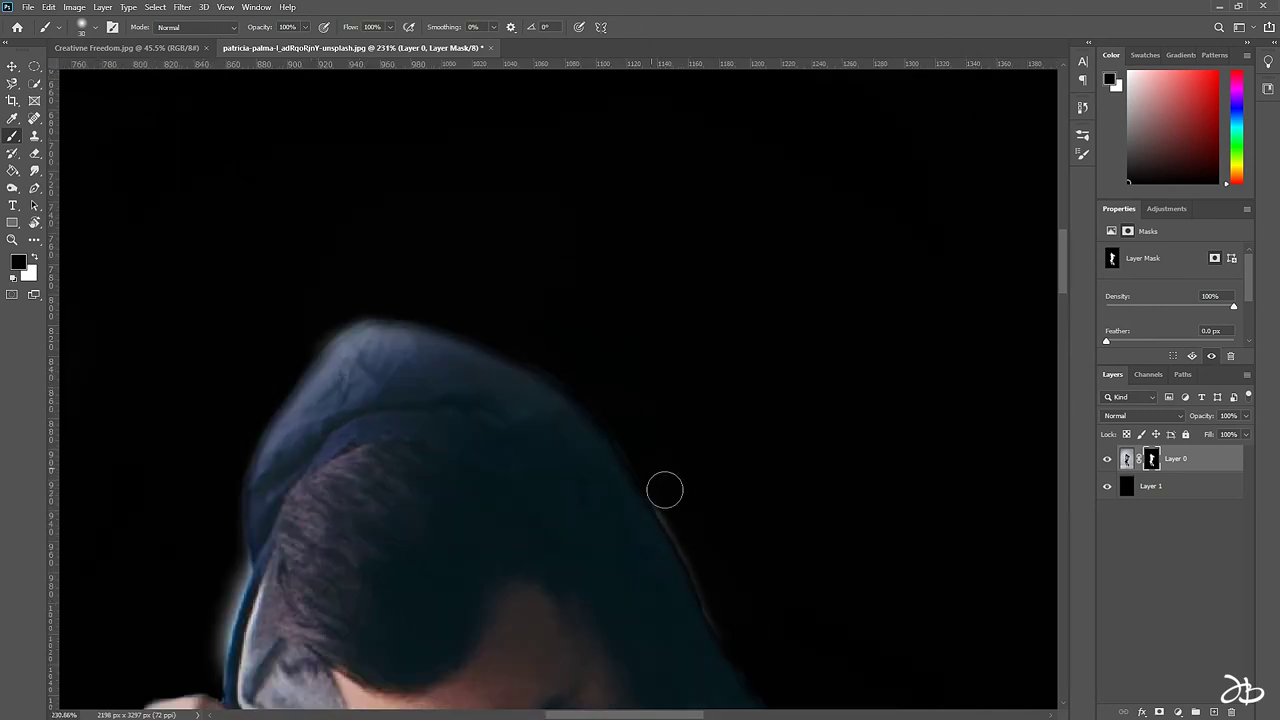
{"action": "scroll", "coordinate": [415, 302], "scroll_direction": "down", "scroll_amount": 5}
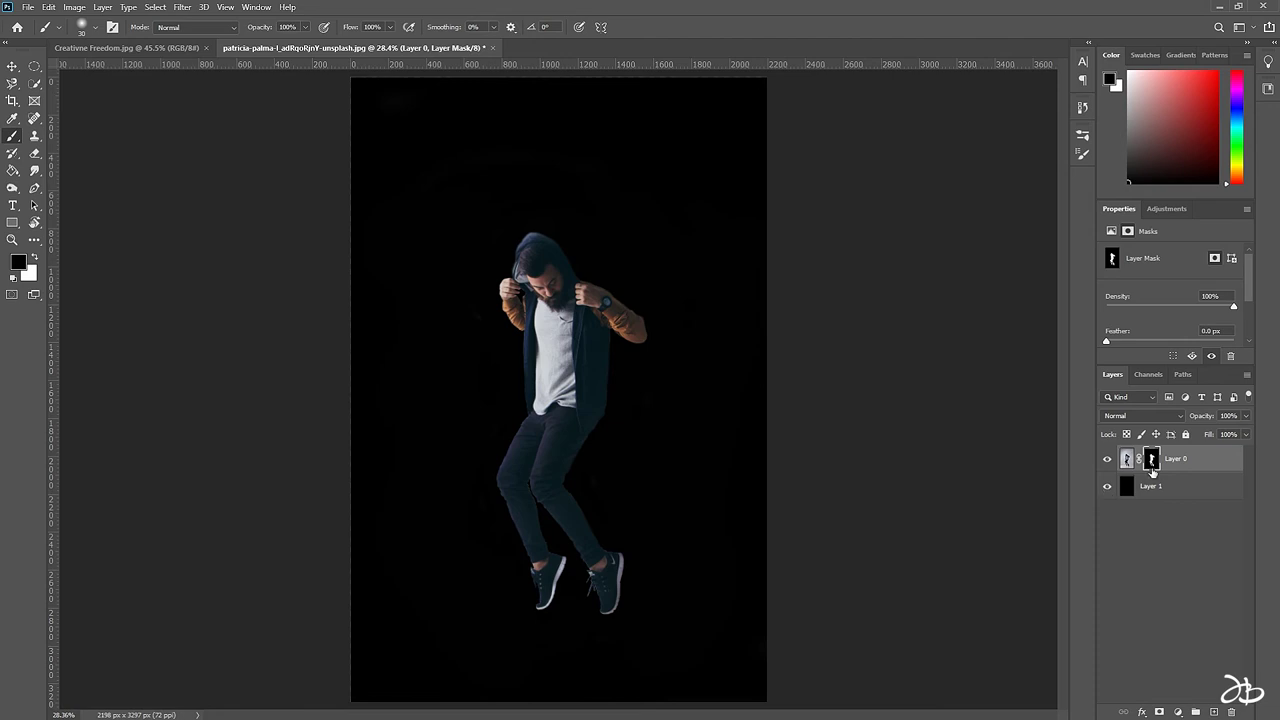
{"action": "left_click", "coordinate": [1126, 463]}
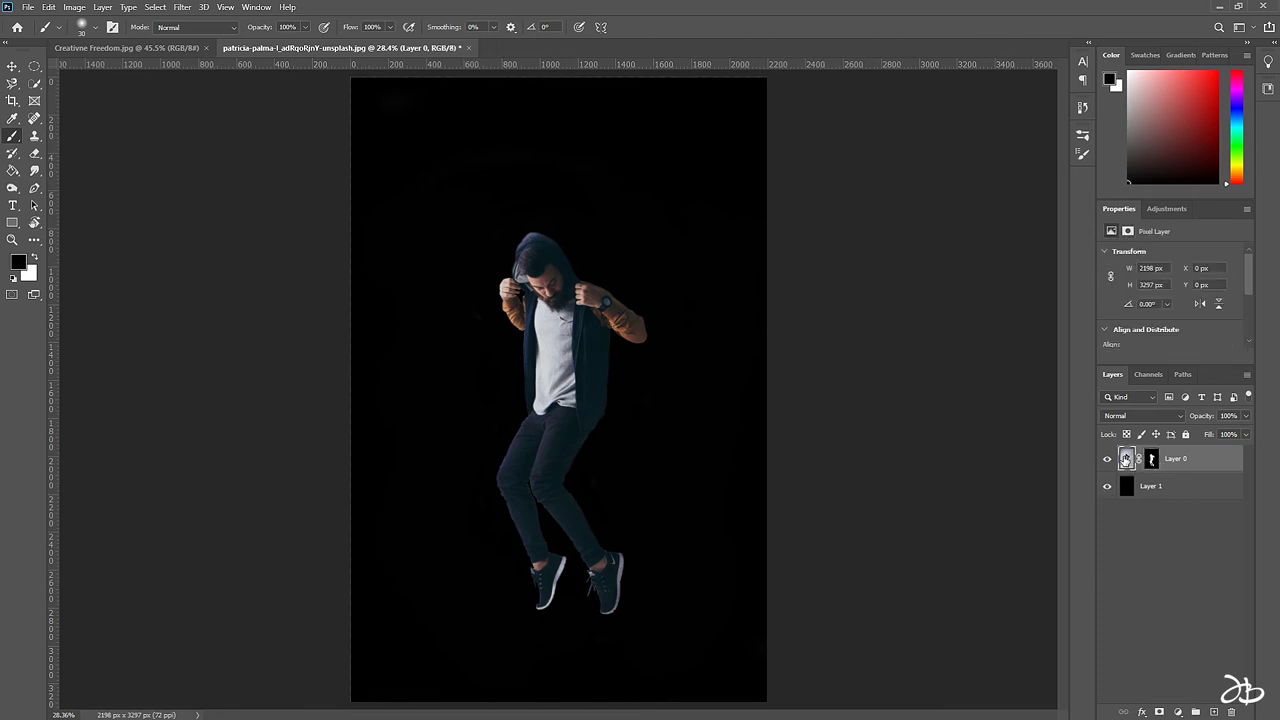
{"action": "left_click", "coordinate": [1152, 462]}
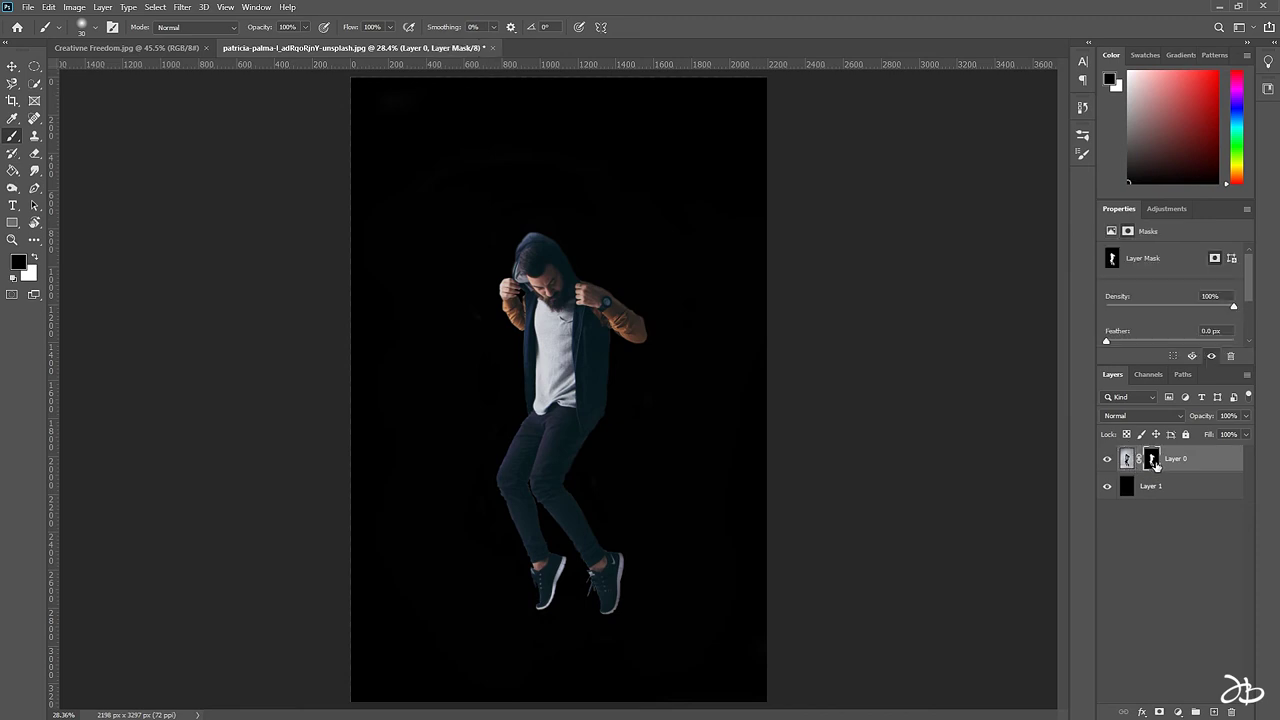
{"action": "right_click", "coordinate": [1155, 465]}
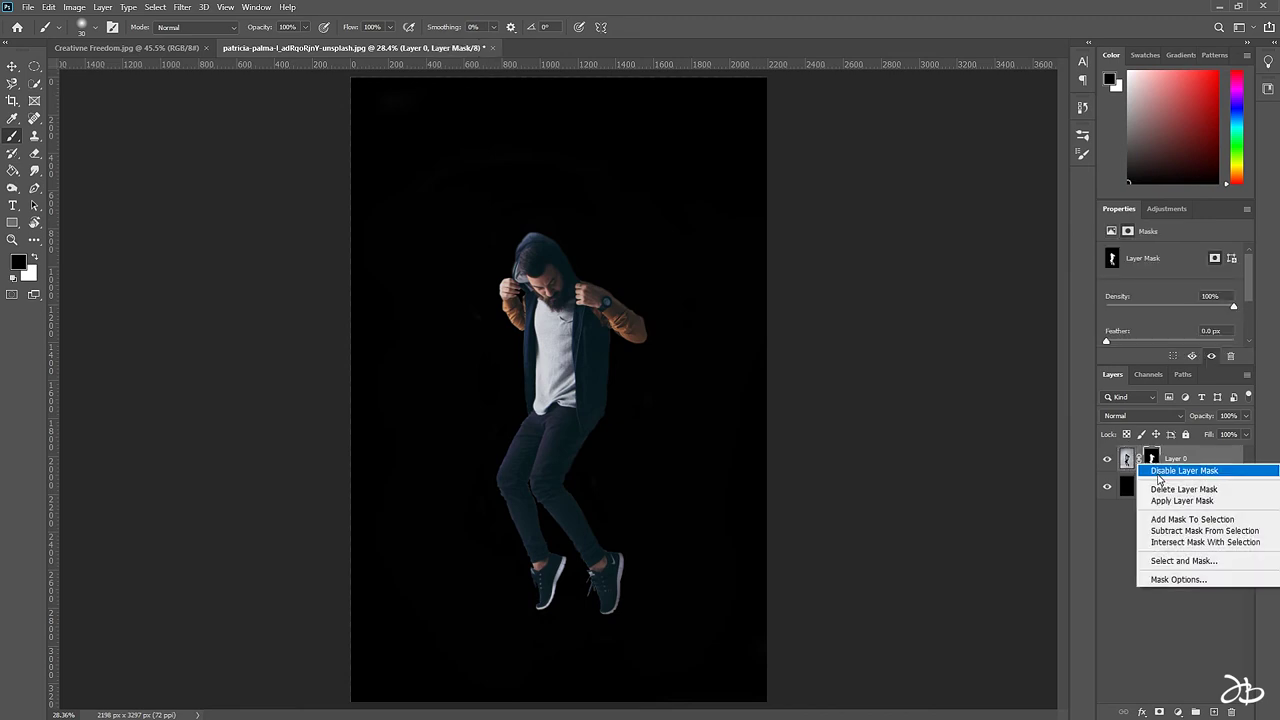
{"action": "left_click", "coordinate": [1157, 473]}
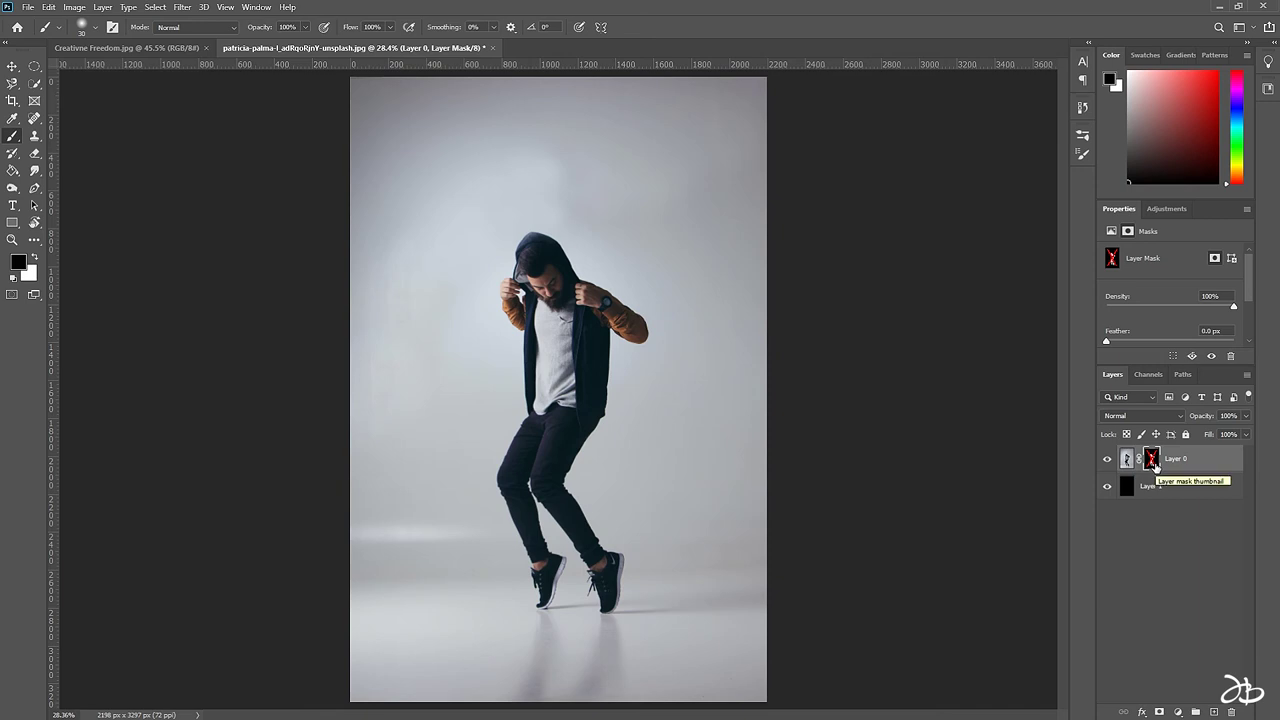
{"action": "right_click", "coordinate": [1155, 465]}
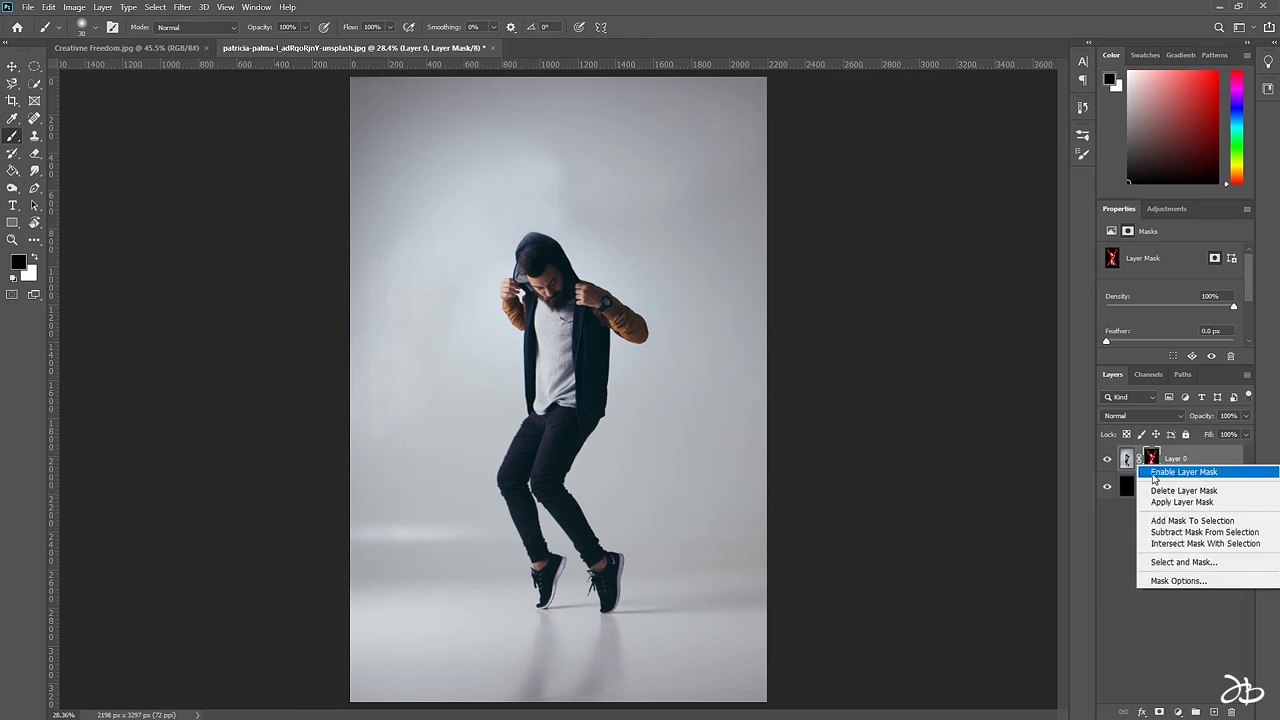
{"action": "left_click", "coordinate": [1155, 472]}
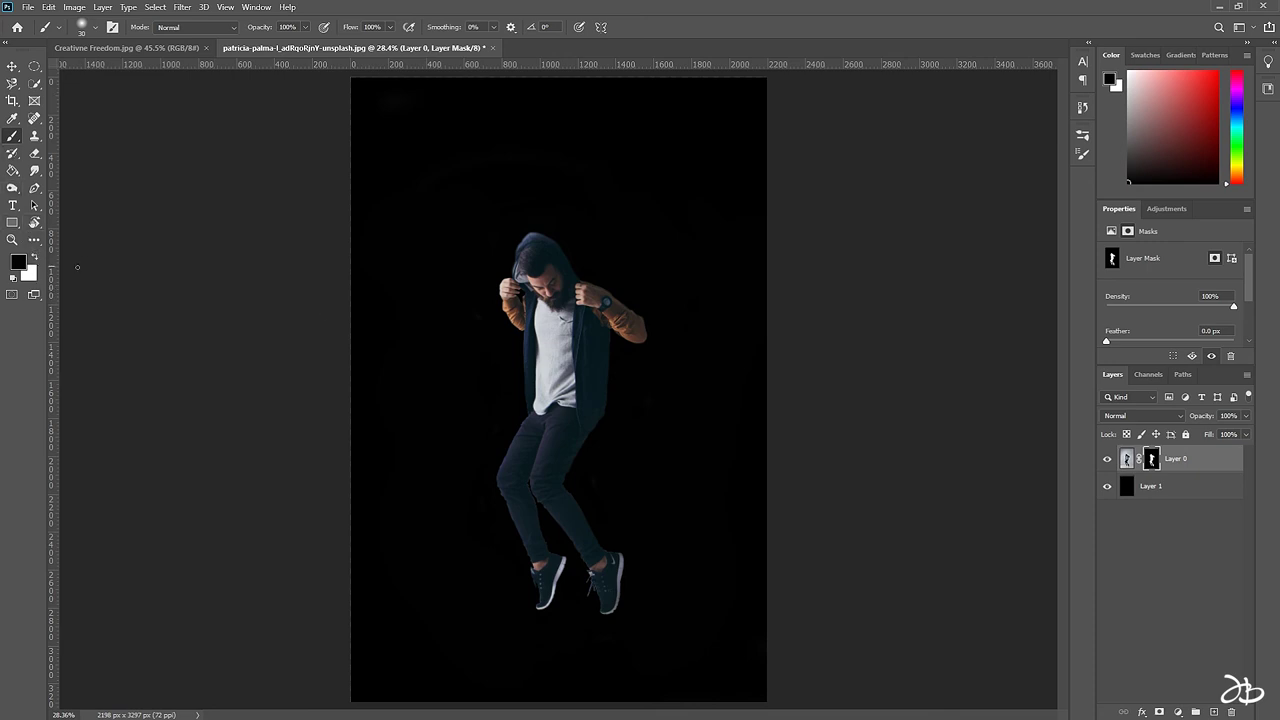
{"action": "left_click", "coordinate": [34, 257]}
{"action": "mouse_move", "coordinate": [418, 155]}
{"action": "left_mouse_down"}
{"action": "mouse_move", "coordinate": [391, 471]}
{"action": "mouse_move", "coordinate": [535, 592]}
{"action": "mouse_move", "coordinate": [545, 634]}
{"action": "left_mouse_up"}
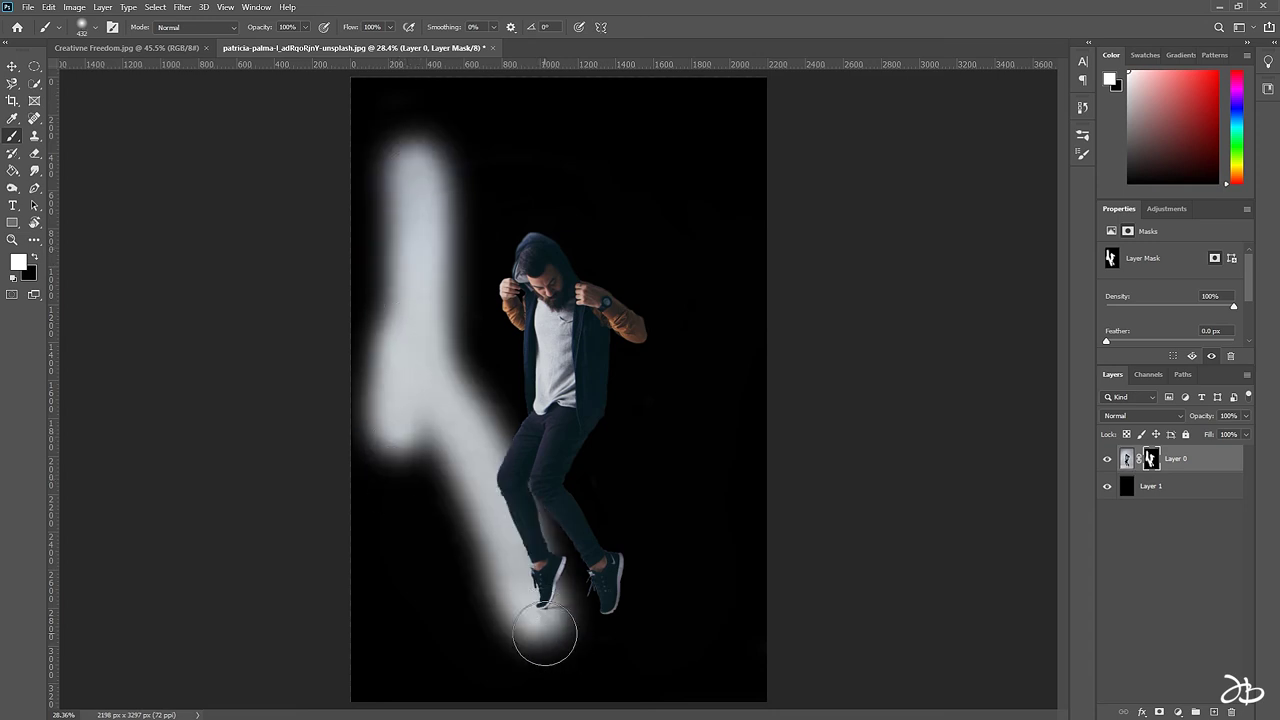
{"action": "key", "text": "ctrl+z"}
{"action": "key", "text": "ctrl+z"}
{"action": "key", "text": "ctrl+z"}
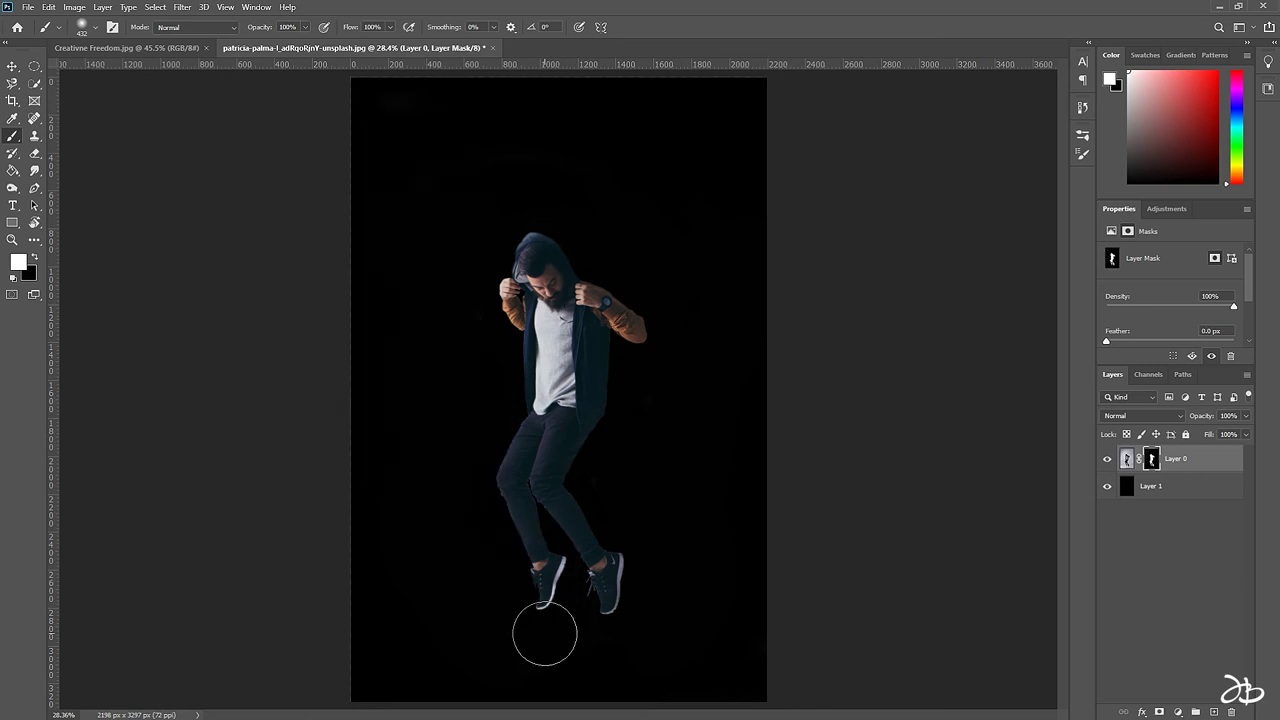